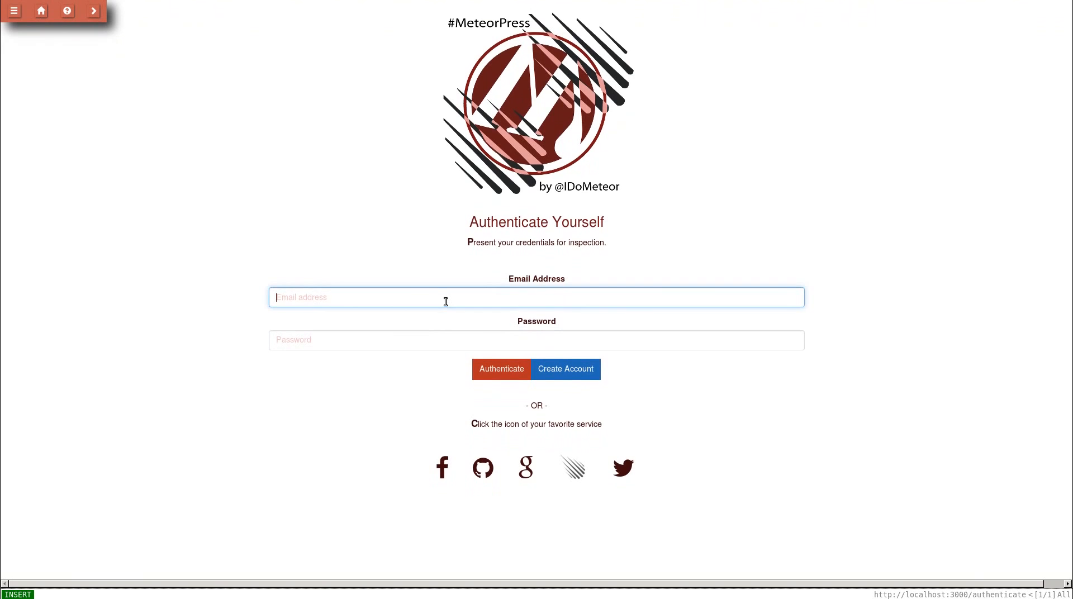
- Sign in with the saved administrator e-mail and the account password
{"action": "left_click", "coordinate": [445, 310]}
{"action": "left_click", "coordinate": [441, 340]}
{"action": "type", "text": "password"}
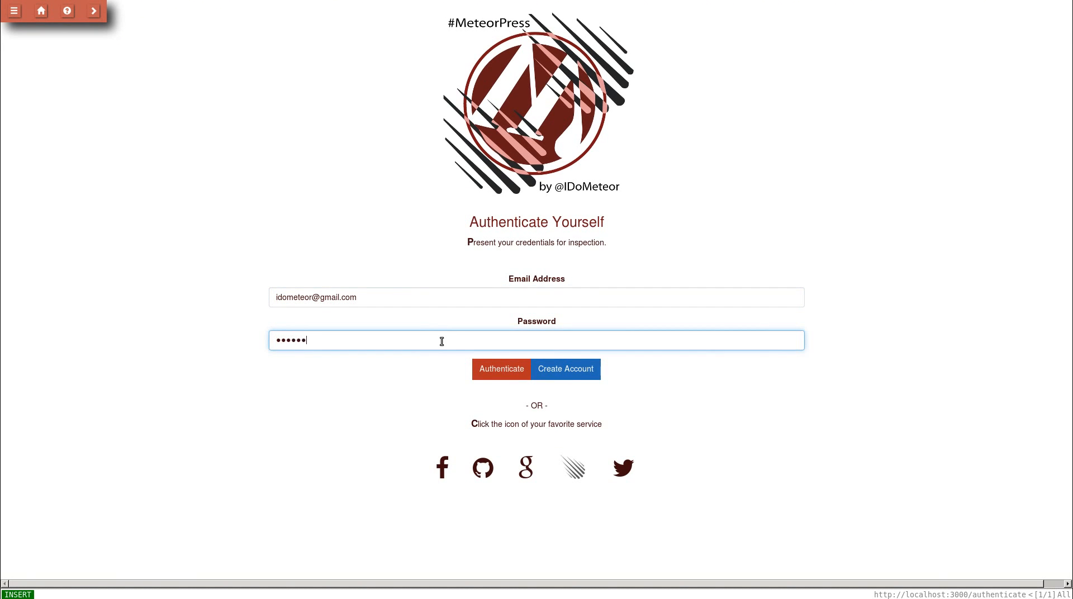
{"action": "left_click", "coordinate": [477, 367]}
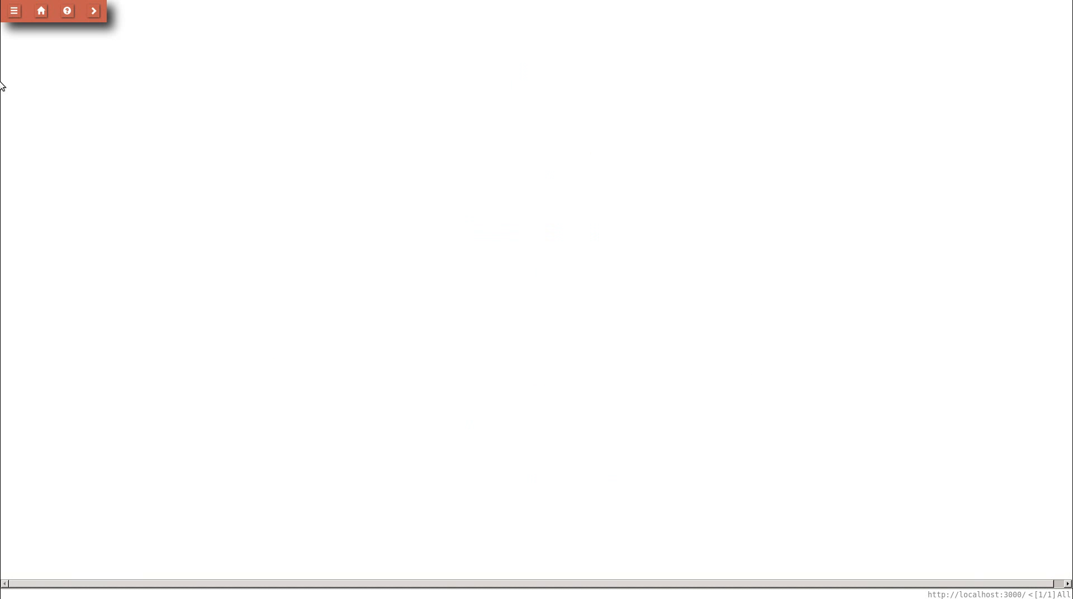
- Navigate via the sidebar's Admin Settings > Features to the Roles page
{"action": "left_click", "coordinate": [14, 10]}
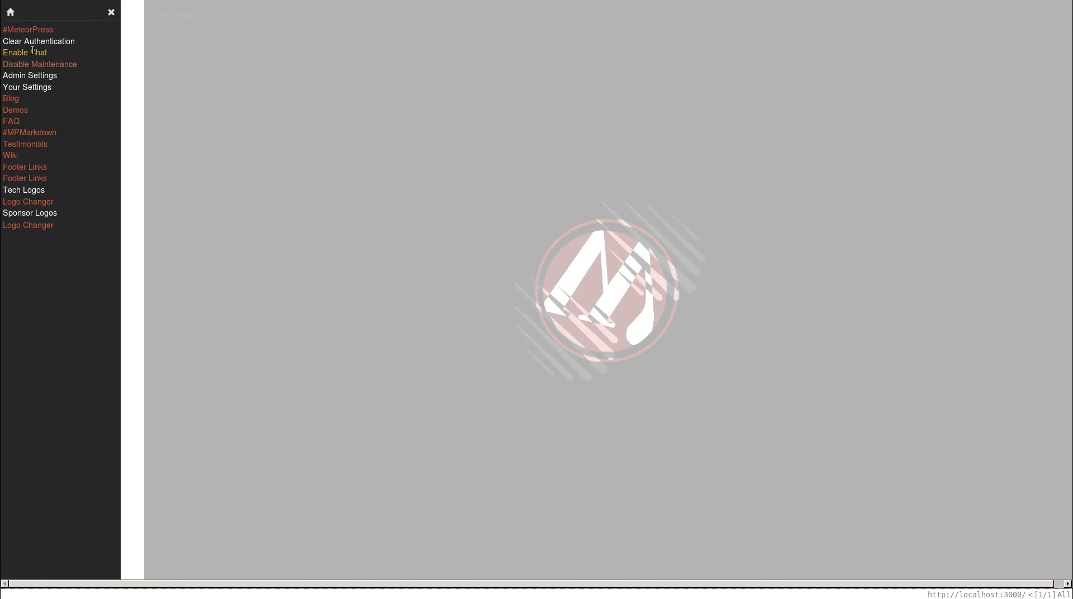
{"action": "left_click", "coordinate": [30, 76]}
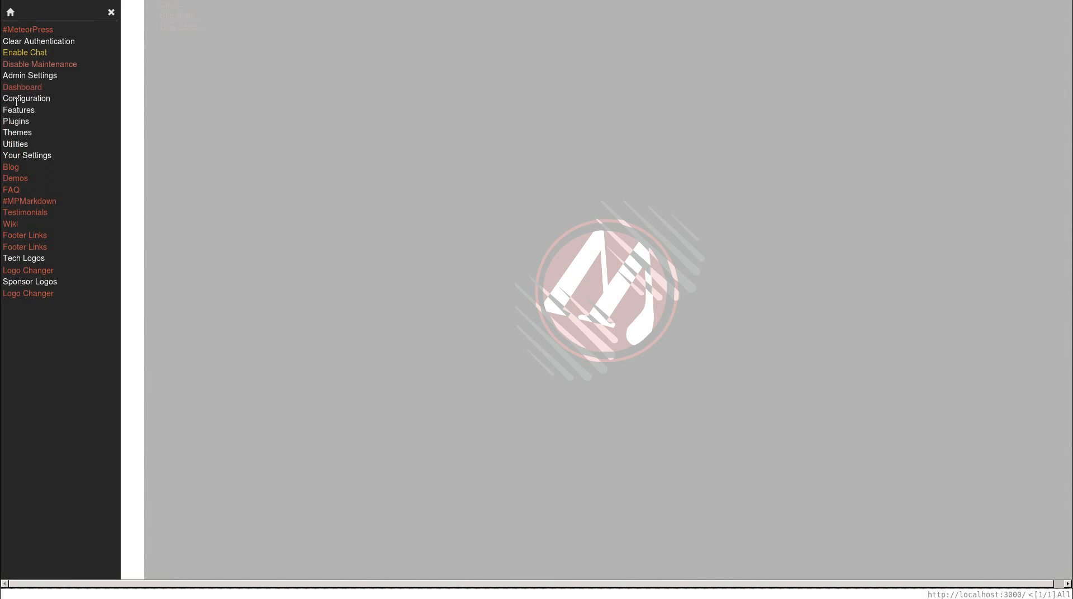
{"action": "left_click", "coordinate": [17, 110]}
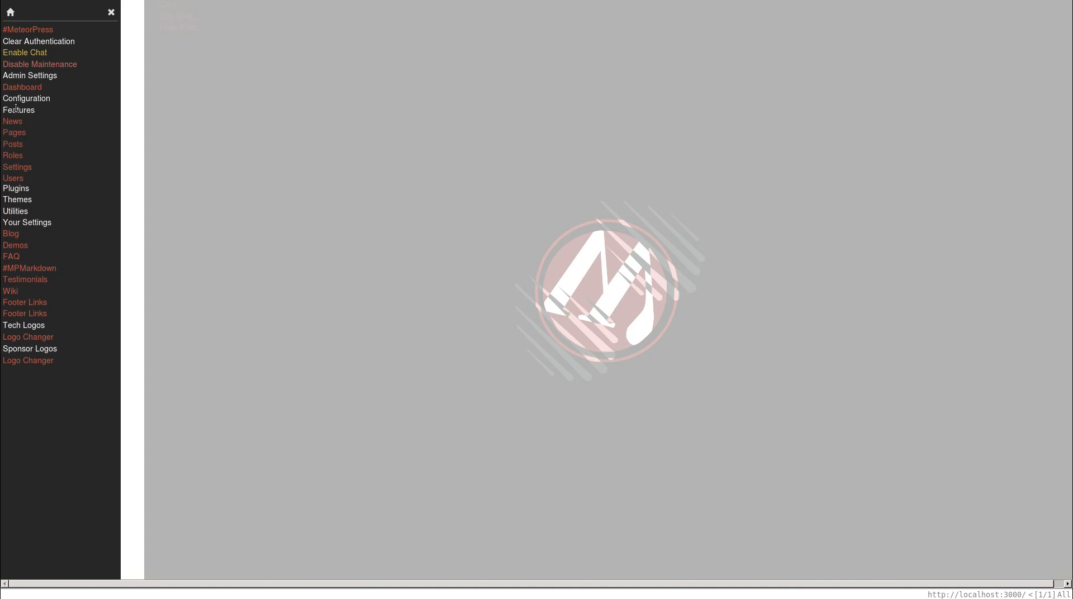
{"action": "left_click", "coordinate": [15, 156]}
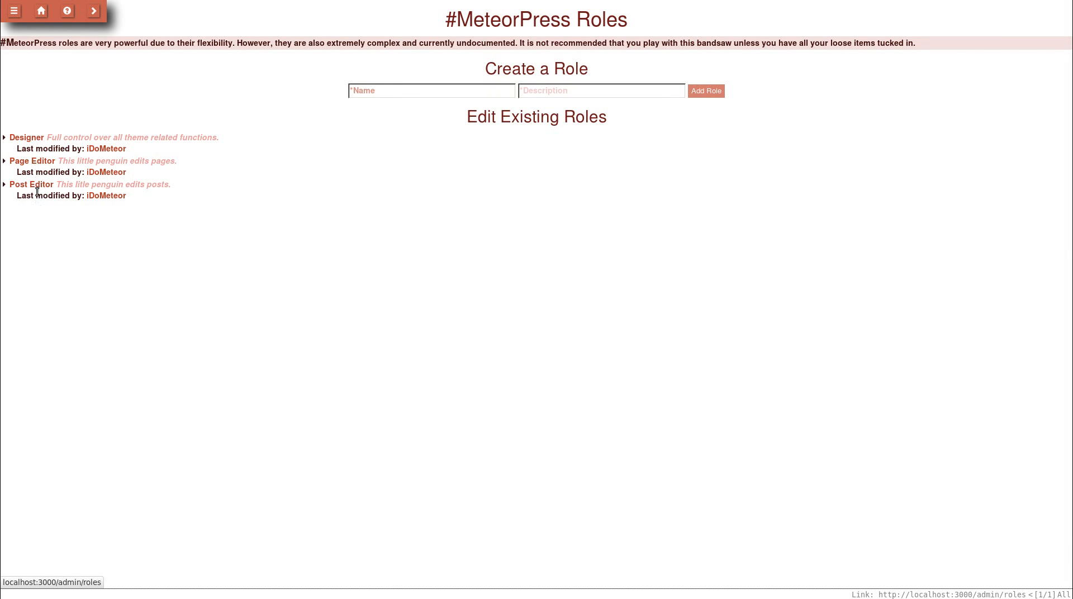
- Expand Page Editor and grant it view, create and delete on its own Pages
{"action": "left_click", "coordinate": [40, 162]}
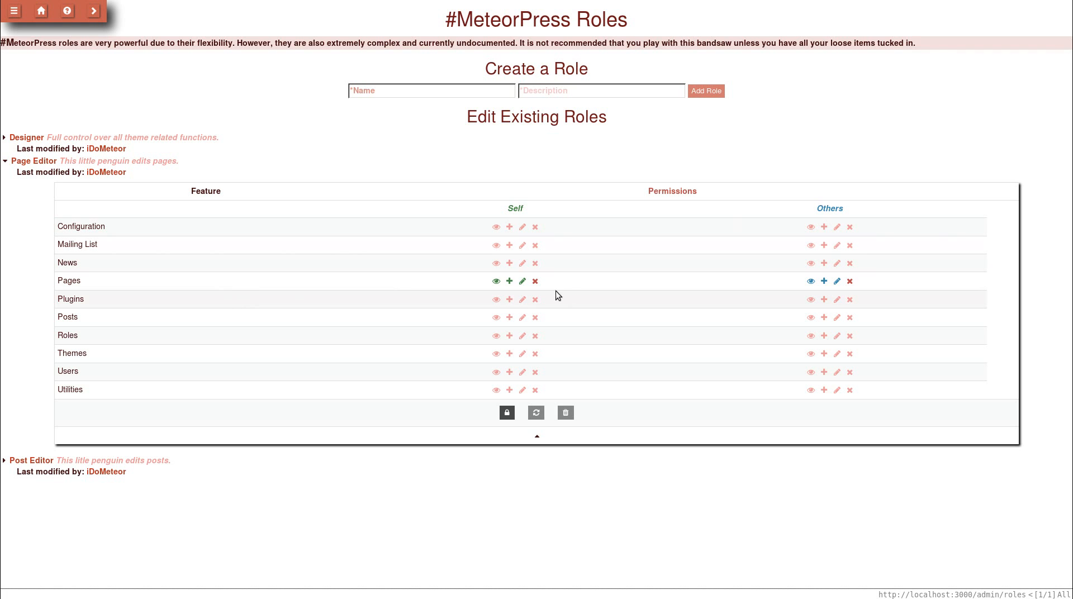
{"action": "left_click", "coordinate": [497, 281]}
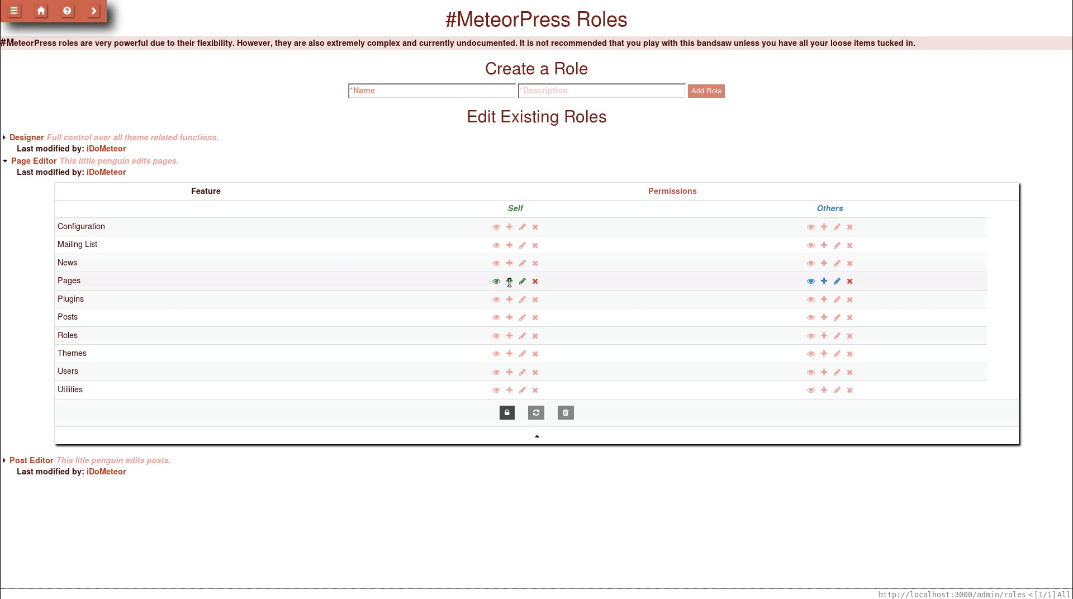
{"action": "left_click", "coordinate": [509, 281]}
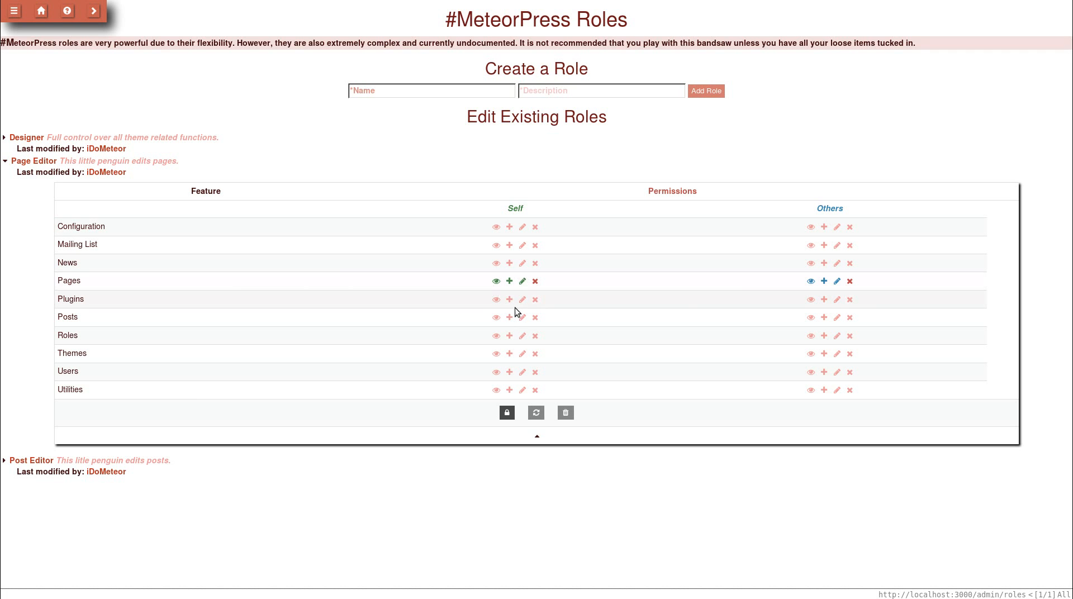
{"action": "left_click", "coordinate": [536, 283]}
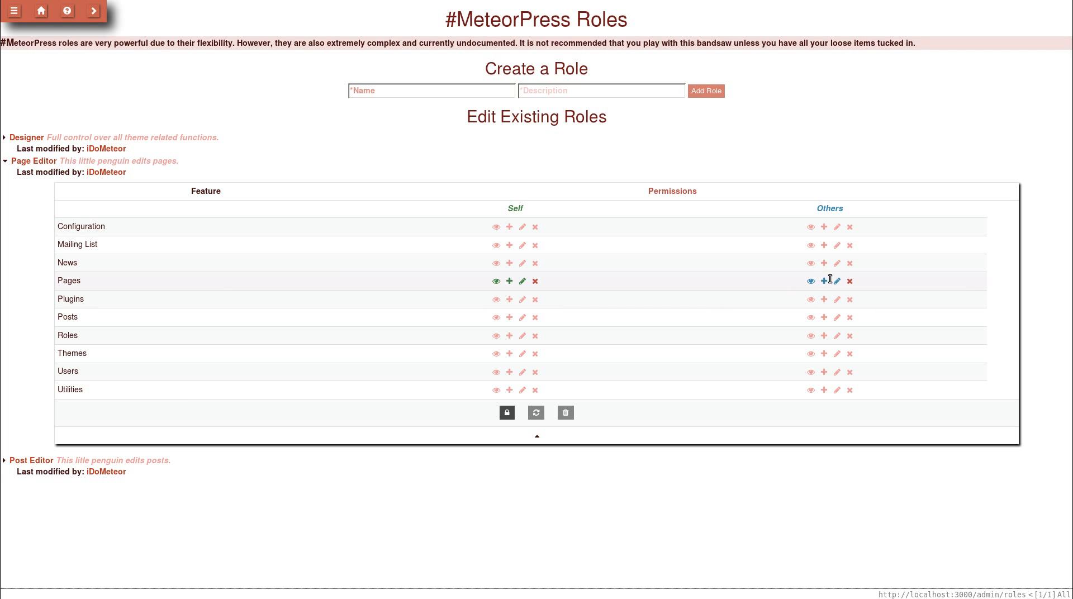
- Grant Page Editor view, create, edit and delete on others' Pages
{"action": "left_click", "coordinate": [823, 281]}
{"action": "left_click", "coordinate": [849, 282]}
{"action": "left_click", "coordinate": [835, 280]}
{"action": "left_click", "coordinate": [809, 281]}
{"action": "left_click", "coordinate": [837, 280]}
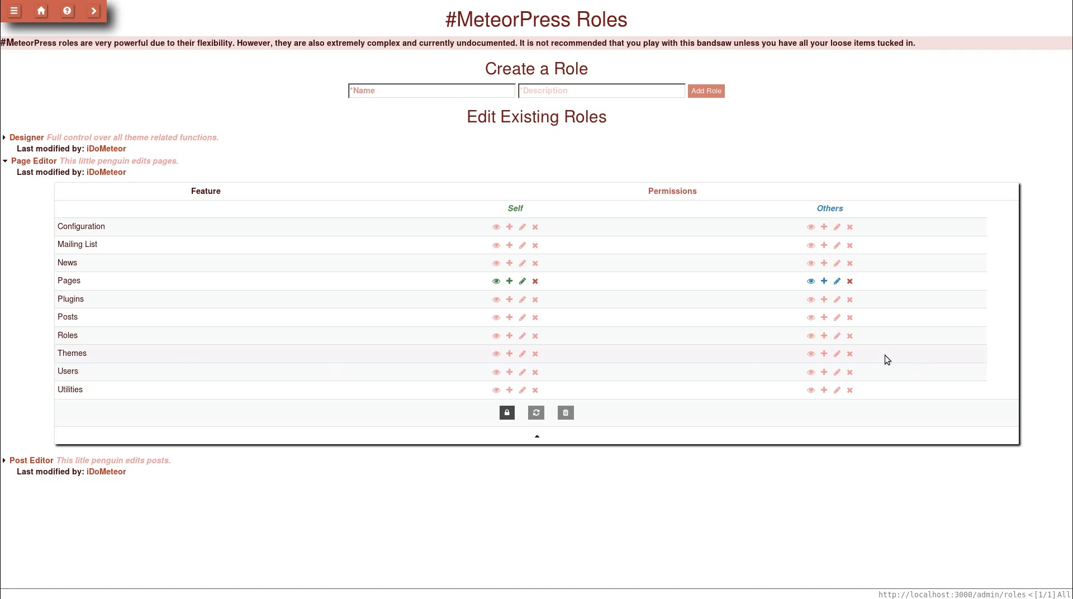
- Collapse Page Editor and enter 'Web Master' as the new role's name
{"action": "left_click", "coordinate": [412, 93]}
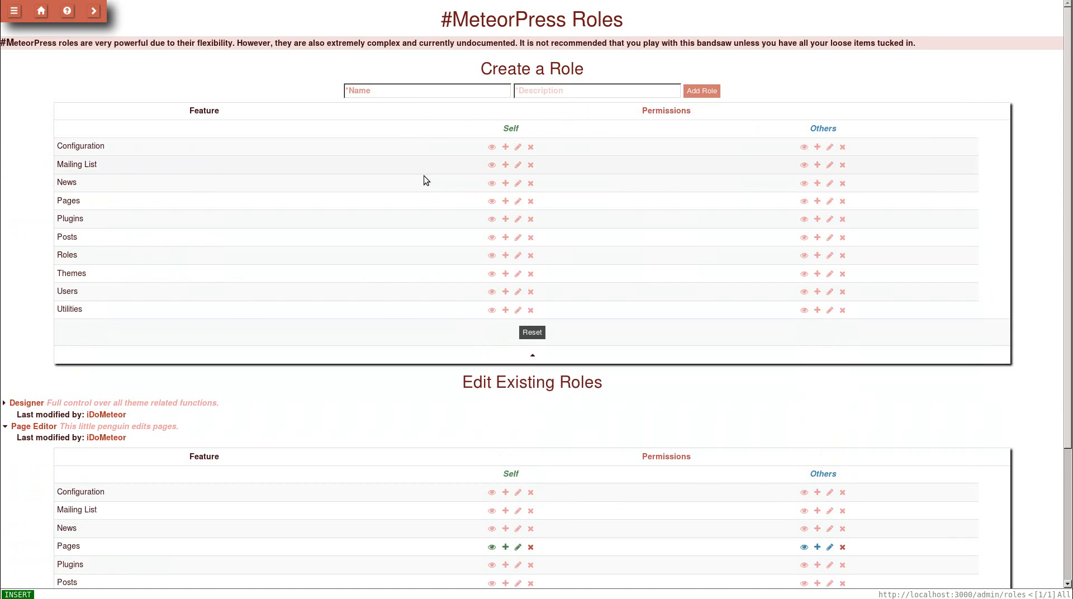
{"action": "left_click", "coordinate": [138, 425]}
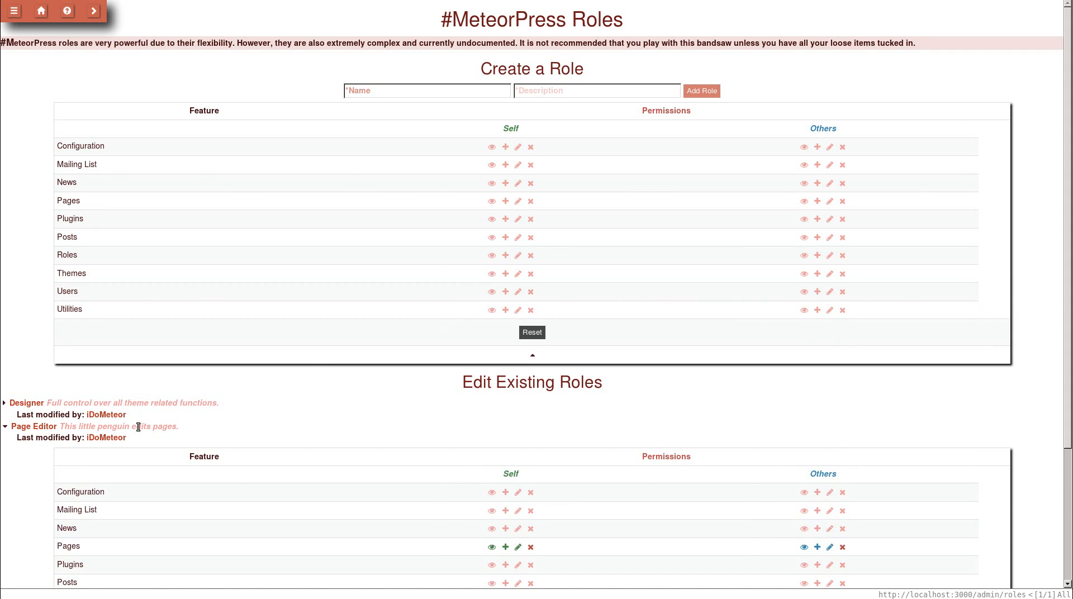
{"action": "left_click", "coordinate": [447, 91]}
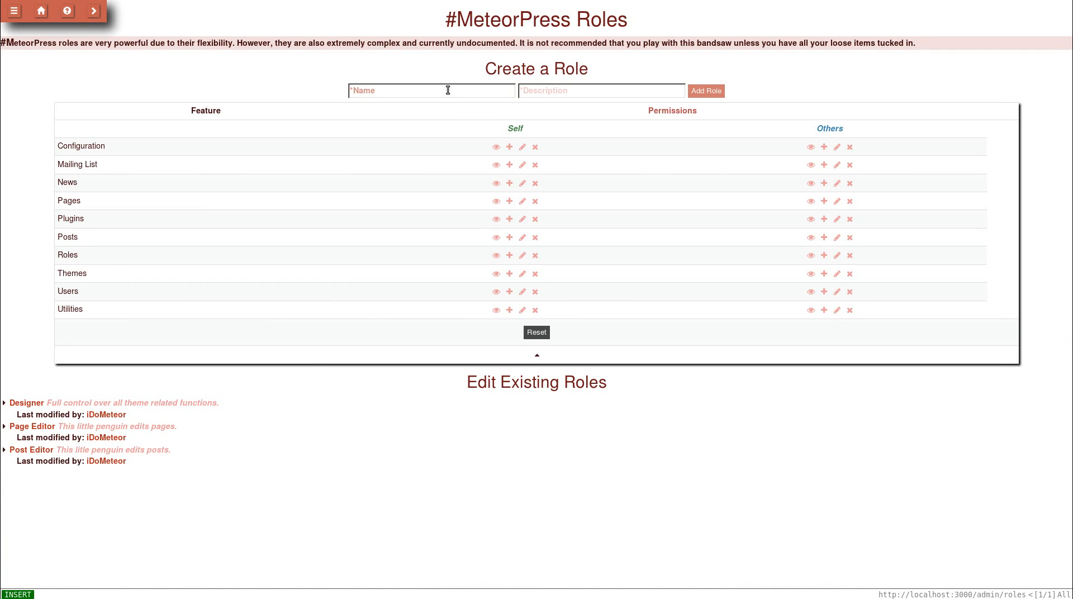
{"action": "type", "text": "Web"}
{"action": "key", "text": "BackSpace"}
{"action": "key", "text": "BackSpace"}
{"action": "key", "text": "BackSpace"}
{"action": "type", "text": "Web Master"}
- Describe it as 'Enables full control over system related items but no control over content.'
{"action": "type", "text": "Enab"}
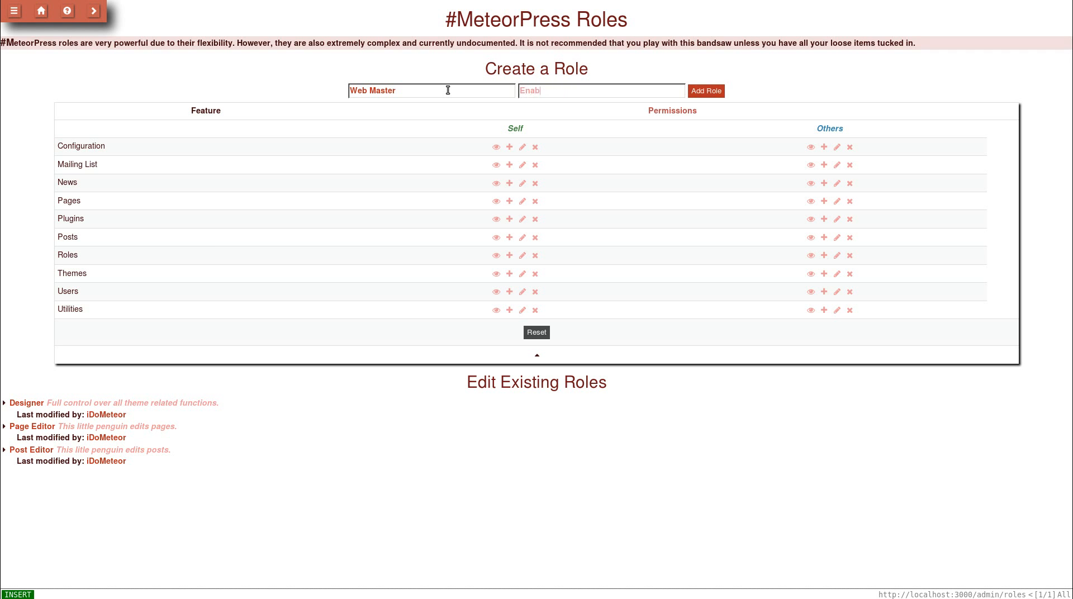
{"action": "type", "text": "les full control over systems"}
{"action": "key", "text": "BackSpace"}
{"action": "type", "text": "related"}
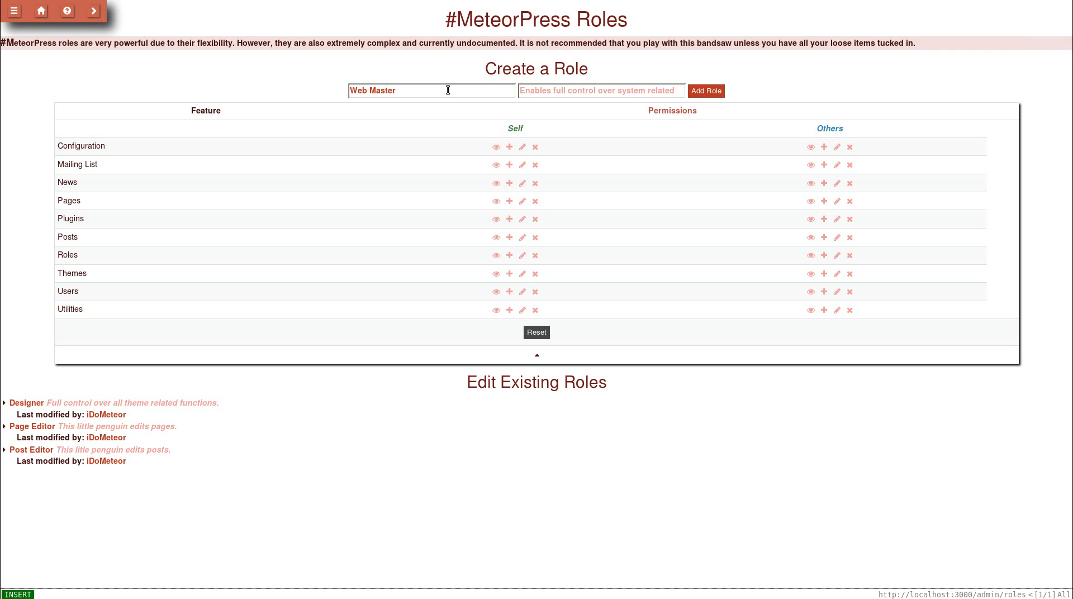
{"action": "type", "text": " items but no control over content."}
{"action": "key", "text": "BackSpace"}
{"action": "type", "text": "."}
{"action": "key", "text": "Escape"}
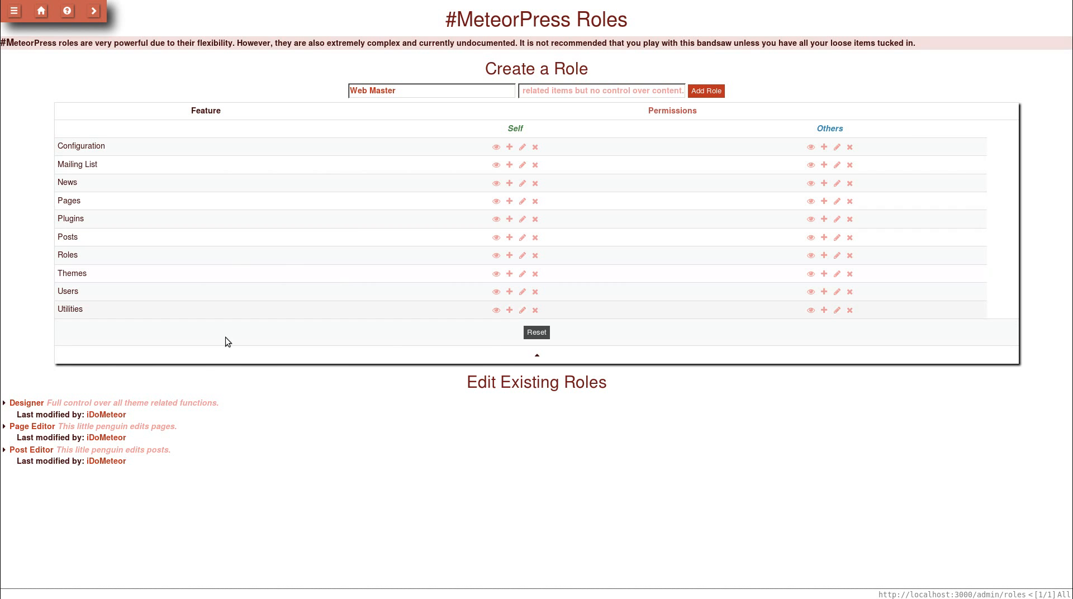
- Grant Web Master view, add, edit and delete on Configuration for Self and Others
{"action": "left_click", "coordinate": [119, 407]}
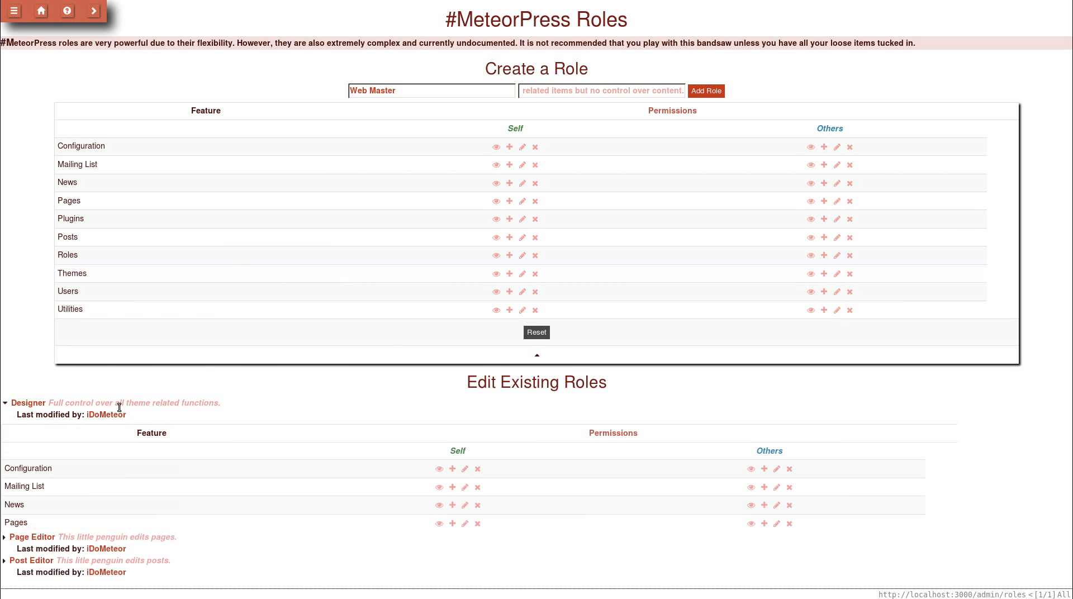
{"action": "left_click", "coordinate": [119, 407]}
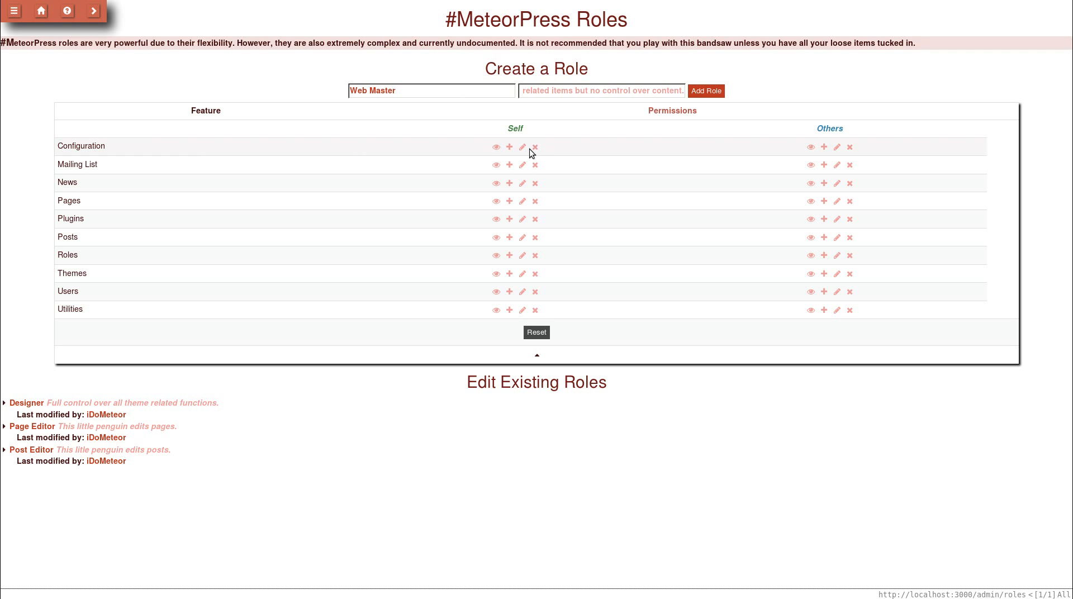
{"action": "left_click", "coordinate": [495, 148]}
{"action": "left_click", "coordinate": [522, 147]}
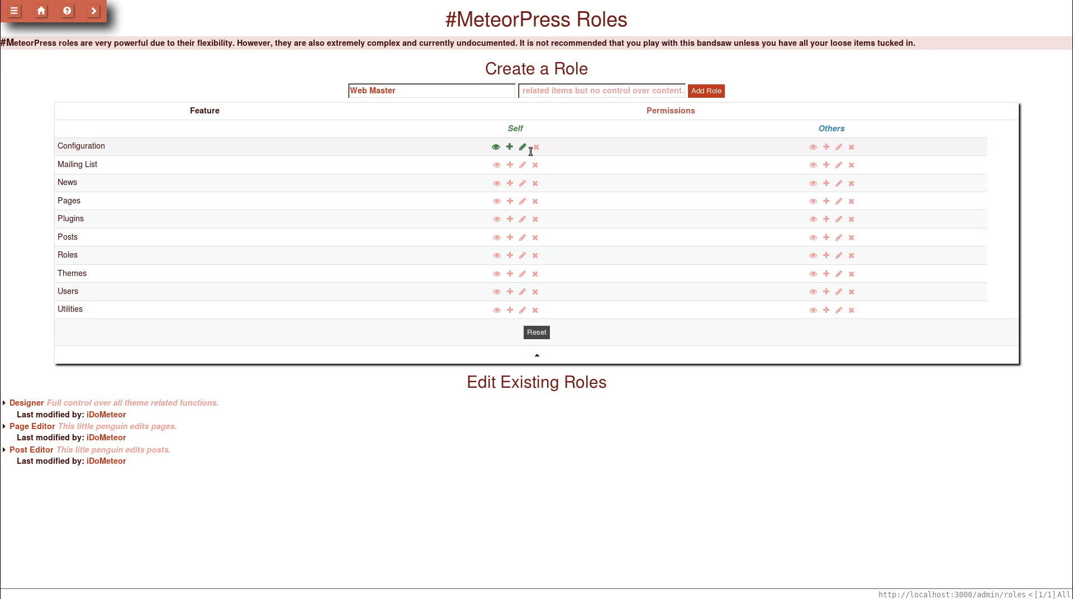
{"action": "left_click", "coordinate": [536, 148]}
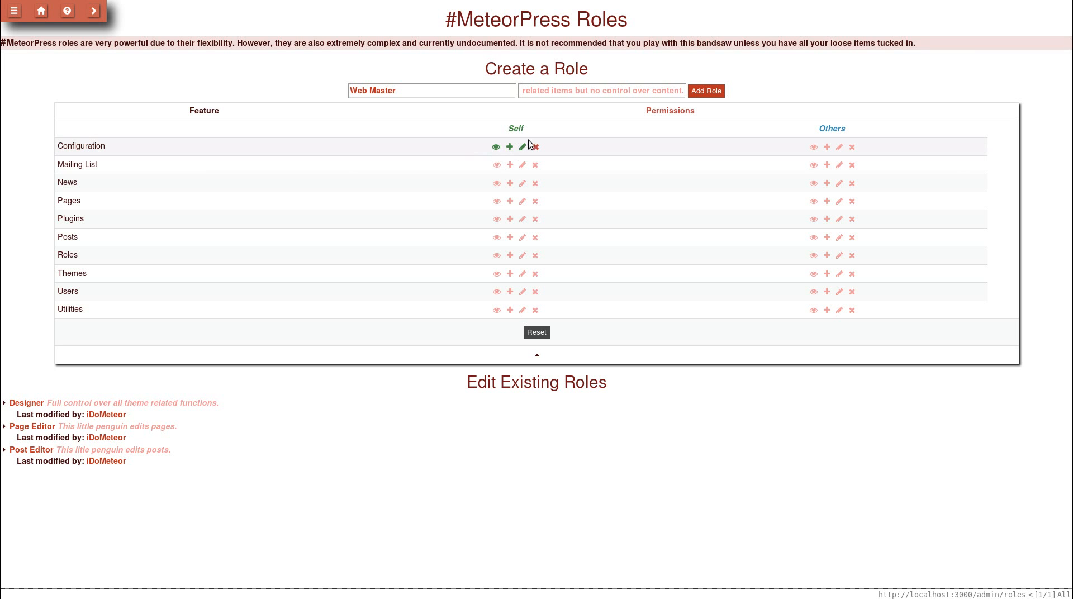
{"action": "left_click", "coordinate": [812, 146]}
{"action": "left_click", "coordinate": [825, 147]}
{"action": "left_click", "coordinate": [836, 147]}
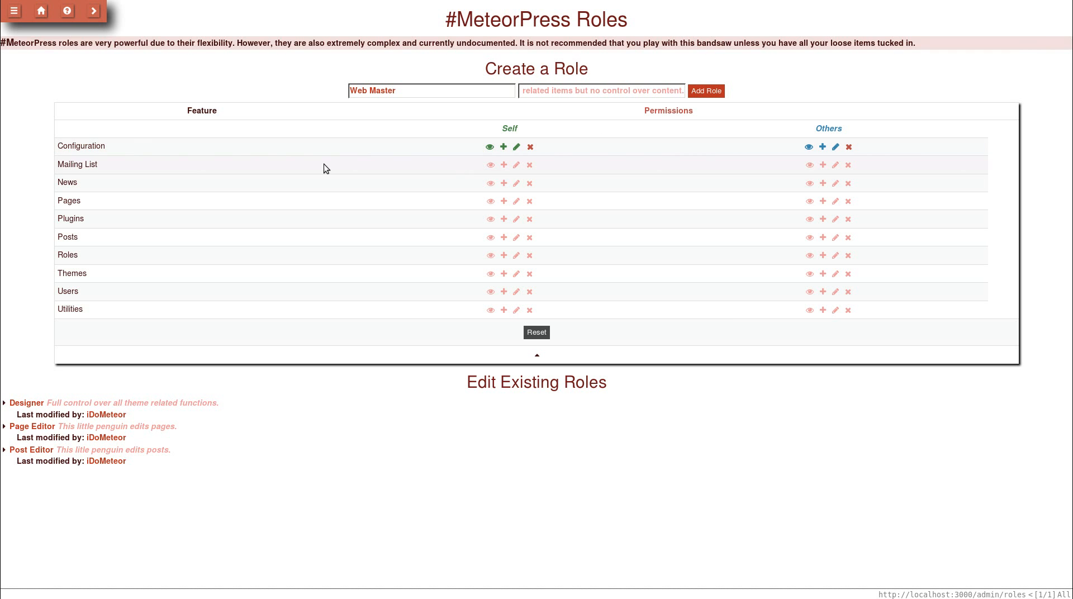
{"action": "left_click", "coordinate": [14, 17]}
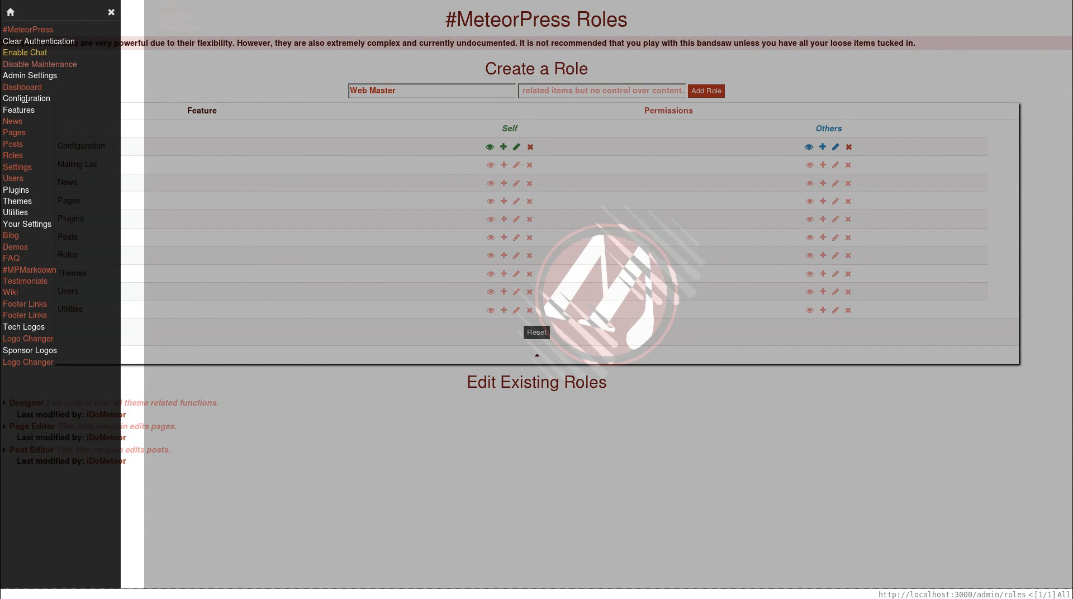
{"action": "left_click", "coordinate": [213, 99]}
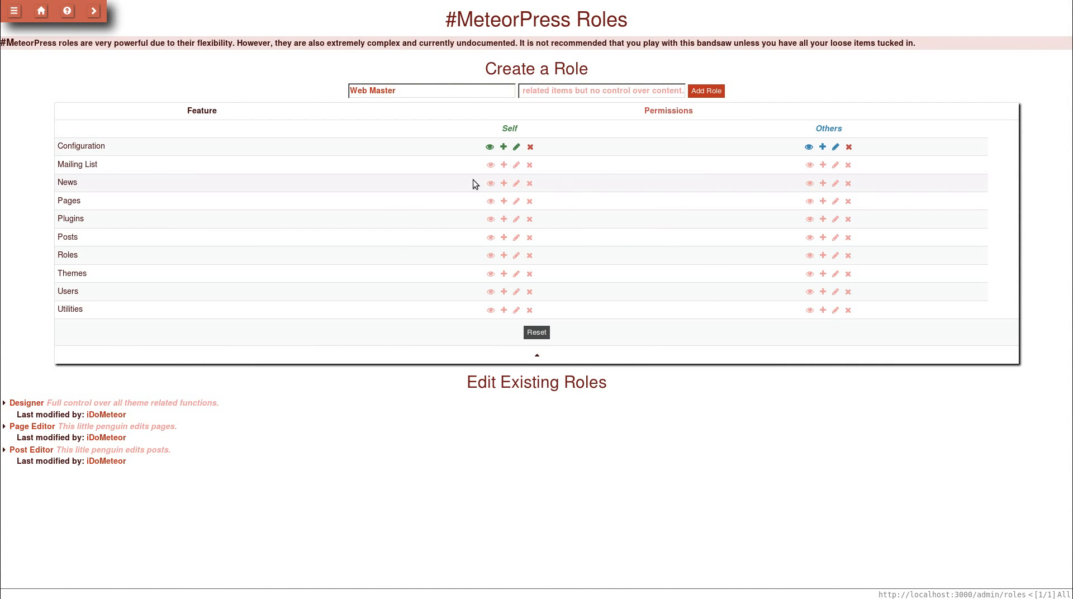
- Enable all eight Plugins permissions: view, create, edit, delete for Self and Others
{"action": "left_click", "coordinate": [492, 221]}
{"action": "left_click", "coordinate": [503, 220]}
{"action": "left_click", "coordinate": [517, 219]}
{"action": "left_click", "coordinate": [529, 219]}
{"action": "left_click", "coordinate": [809, 219]}
{"action": "left_click", "coordinate": [823, 219]}
{"action": "left_click", "coordinate": [836, 219]}
{"action": "left_click", "coordinate": [849, 219]}
- Enable view and edit on own Utilities, and view, edit, delete on others' Utilities
{"action": "left_click", "coordinate": [490, 310]}
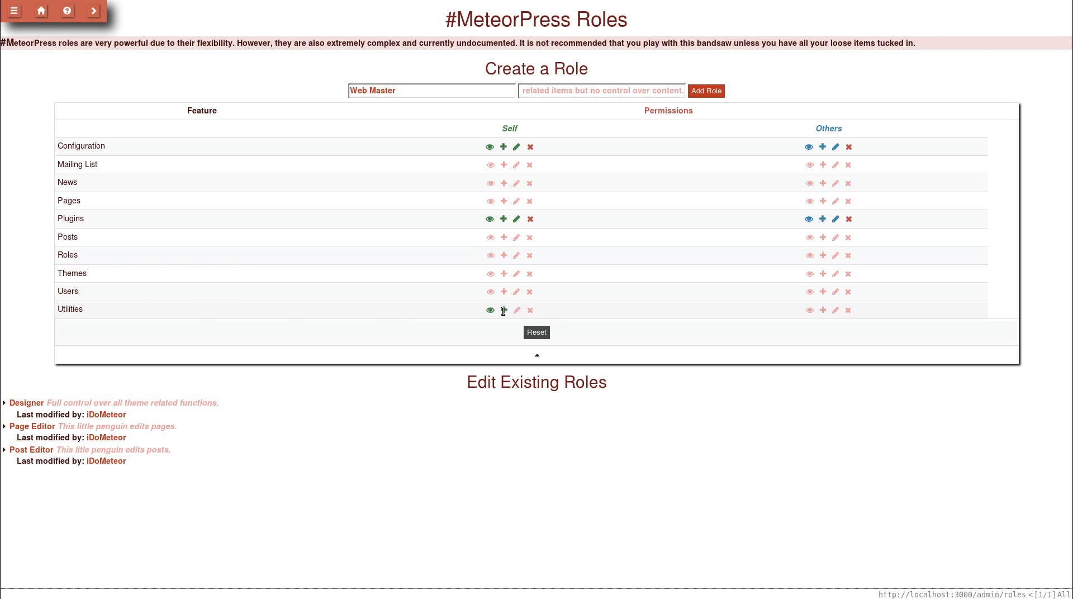
{"action": "left_click", "coordinate": [518, 310]}
{"action": "left_click", "coordinate": [809, 310]}
{"action": "left_click", "coordinate": [836, 310]}
{"action": "left_click", "coordinate": [848, 310]}
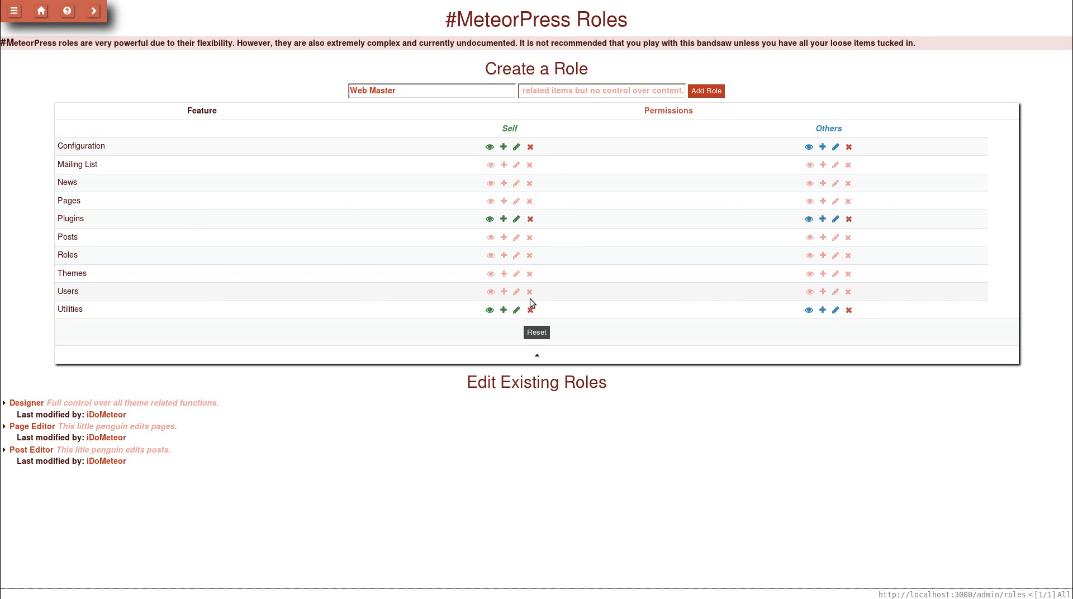
- Replace 'Master' with 'Person' in the role name, making it 'Web Person'
{"action": "left_click", "coordinate": [450, 93]}
{"action": "key", "text": "ctrl+shift+Left"}
{"action": "type", "text": "Guy"}
{"action": "key", "text": "BackSpace"}
{"action": "key", "text": "BackSpace"}
{"action": "key", "text": "BackSpace"}
{"action": "type", "text": "Person"}
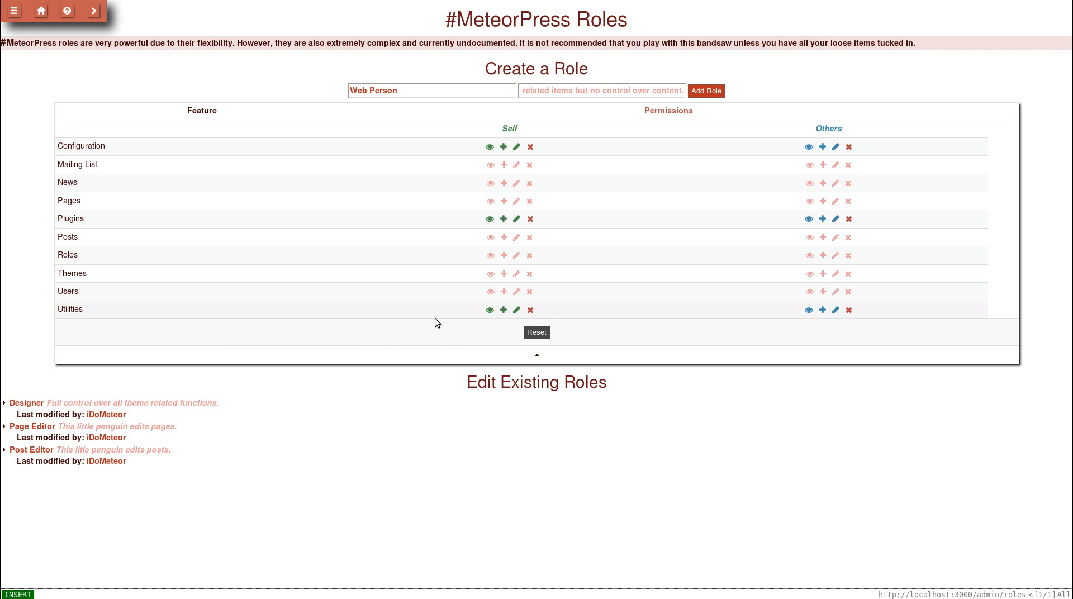
- Create the Web Person role and expand its saved permissions table
{"action": "left_click", "coordinate": [703, 91]}
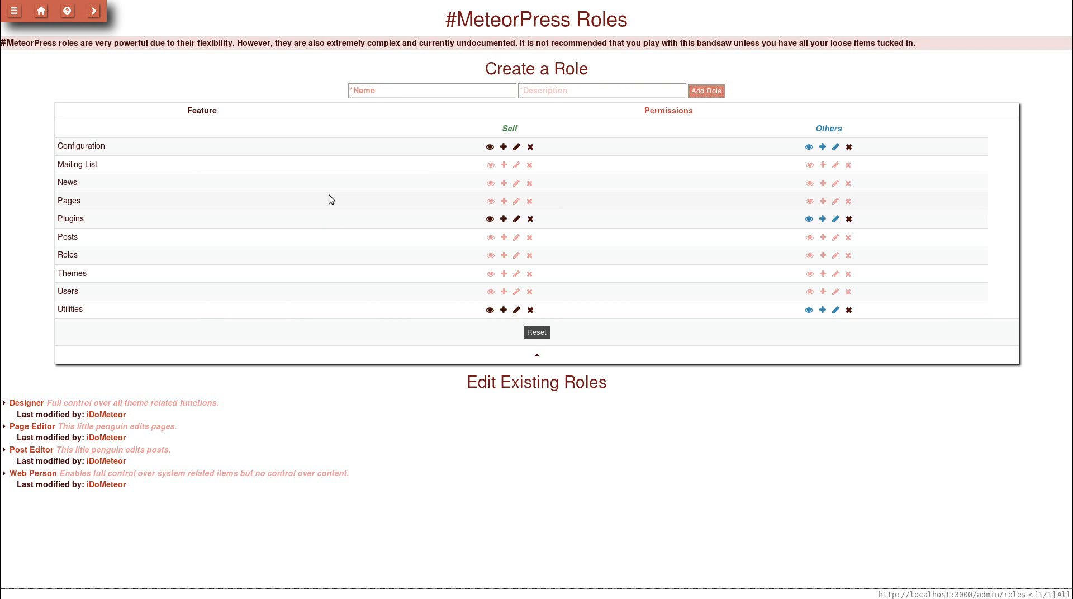
{"action": "left_click", "coordinate": [400, 351]}
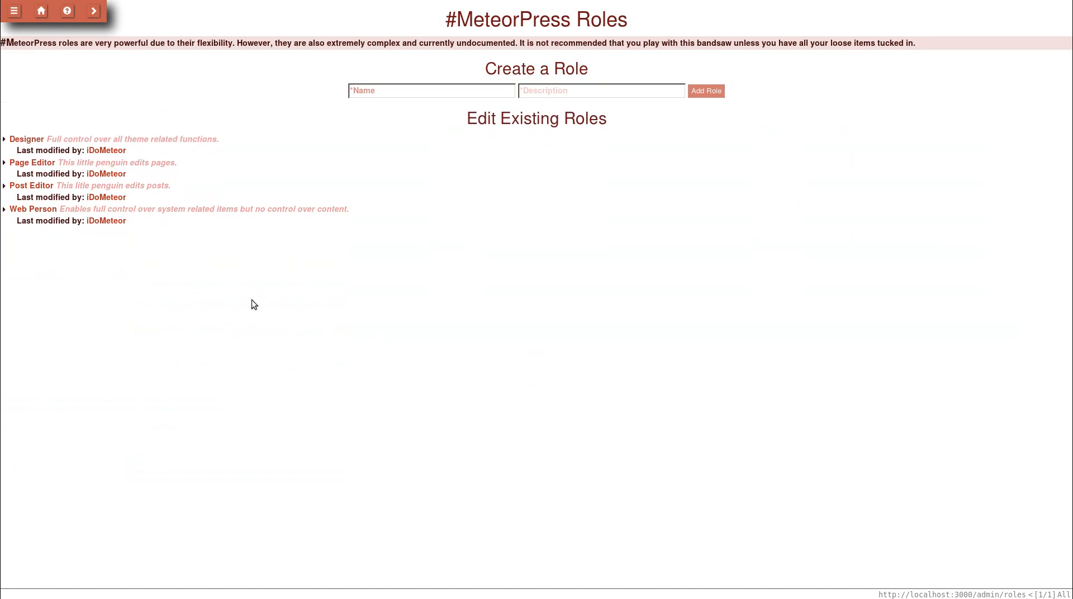
{"action": "left_click", "coordinate": [414, 92]}
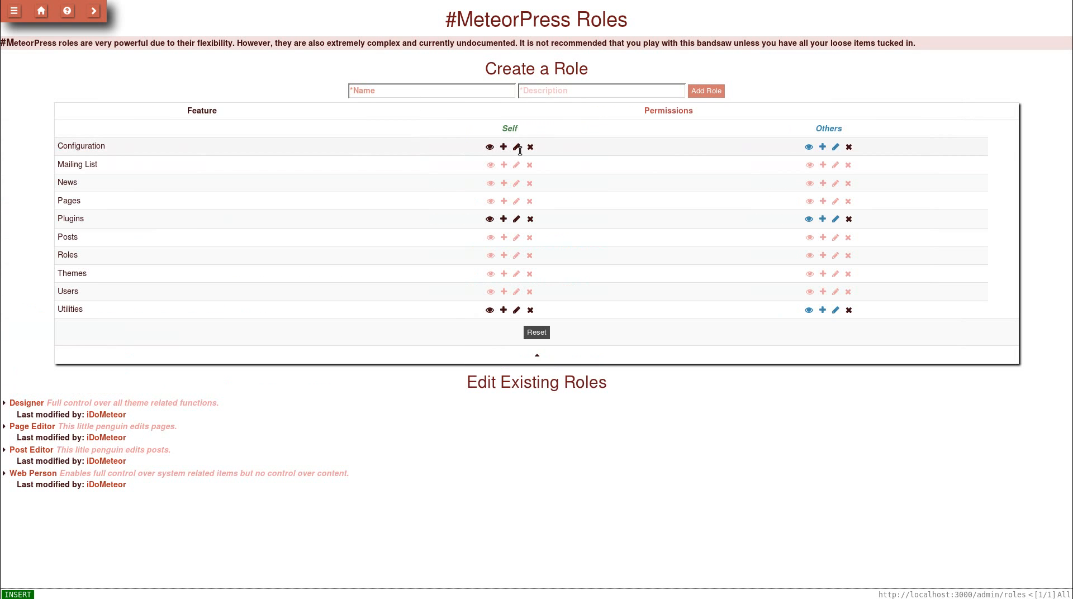
{"action": "left_click", "coordinate": [532, 356]}
{"action": "left_click_drag", "start_coordinate": [323, 208], "coordinate": [333, 208]}
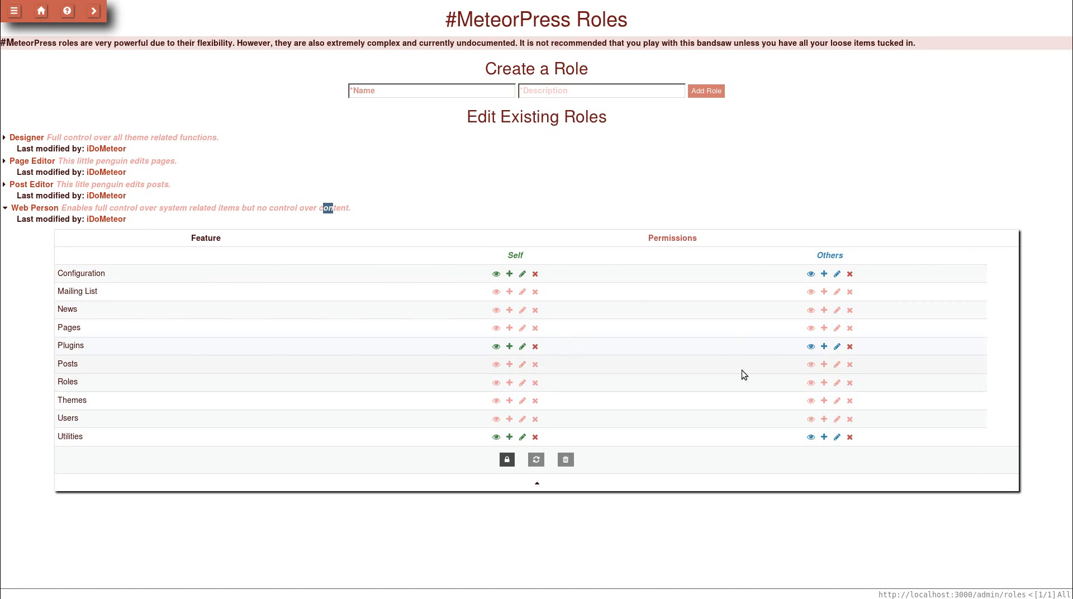
- Unlock the Web Person role for editing and accept the Danger! warning
{"action": "left_click", "coordinate": [508, 460]}
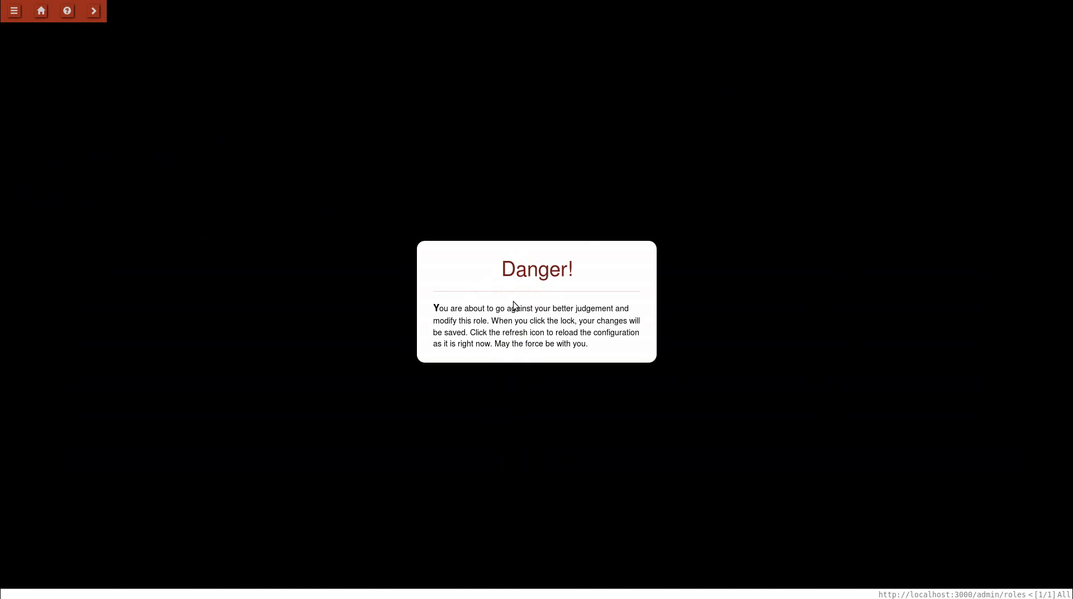
{"action": "left_click", "coordinate": [554, 463]}
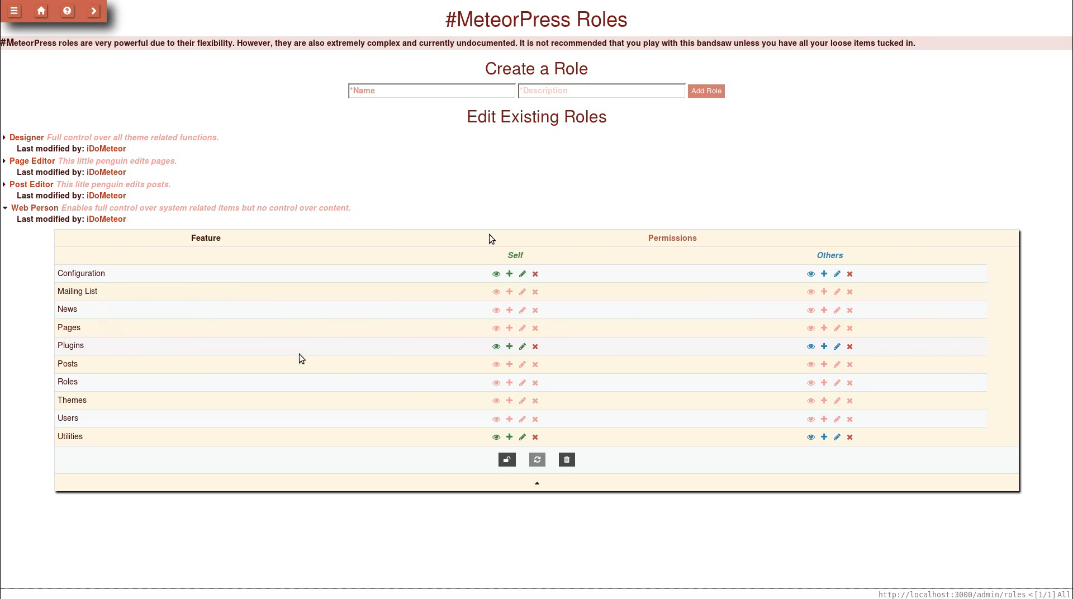
- Turn on Web Person's view, add, edit and delete rights on its own Roles, and view, add and edit on others' Roles
{"action": "left_click", "coordinate": [496, 384]}
{"action": "left_click", "coordinate": [509, 382]}
{"action": "left_click", "coordinate": [522, 383]}
{"action": "left_click", "coordinate": [535, 382]}
{"action": "left_click", "coordinate": [813, 382]}
{"action": "left_click", "coordinate": [826, 384]}
{"action": "left_click", "coordinate": [838, 383]}
- Cut Roles back to view-only for self and others, and allow viewing and editing its own Users
{"action": "left_click", "coordinate": [837, 383]}
{"action": "left_click", "coordinate": [825, 383]}
{"action": "left_click", "coordinate": [813, 382]}
{"action": "left_click", "coordinate": [535, 382]}
{"action": "left_click", "coordinate": [509, 382]}
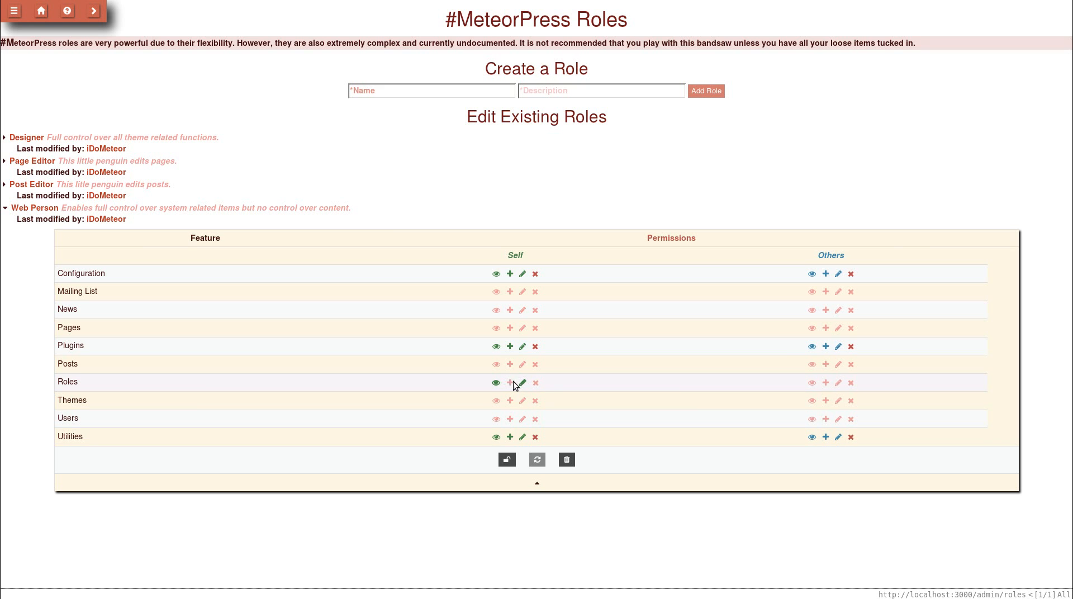
{"action": "left_click", "coordinate": [522, 382]}
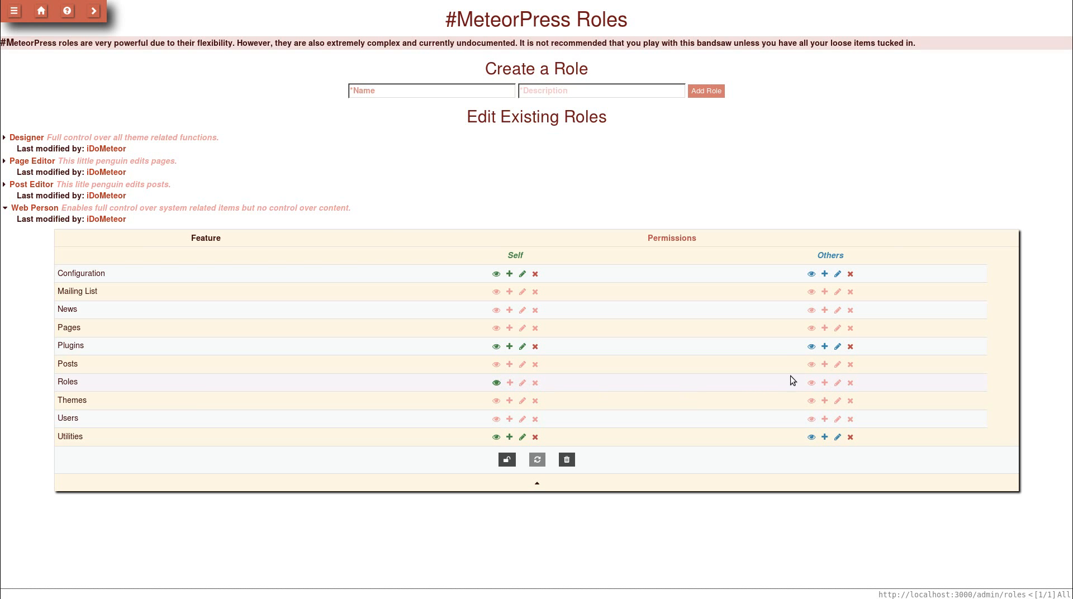
{"action": "left_click", "coordinate": [806, 383]}
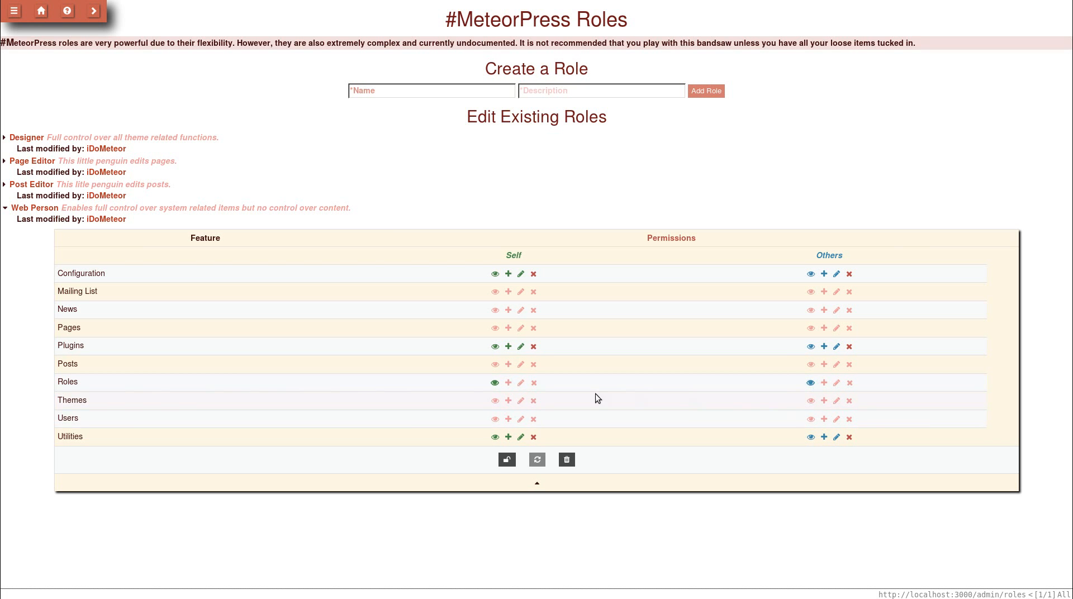
{"action": "left_click", "coordinate": [495, 418]}
{"action": "left_click", "coordinate": [519, 420]}
- Allow Web Person to view, add and delete others' Users, leaving edit off
{"action": "left_click", "coordinate": [811, 419]}
{"action": "left_click", "coordinate": [824, 419]}
{"action": "left_click", "coordinate": [836, 419]}
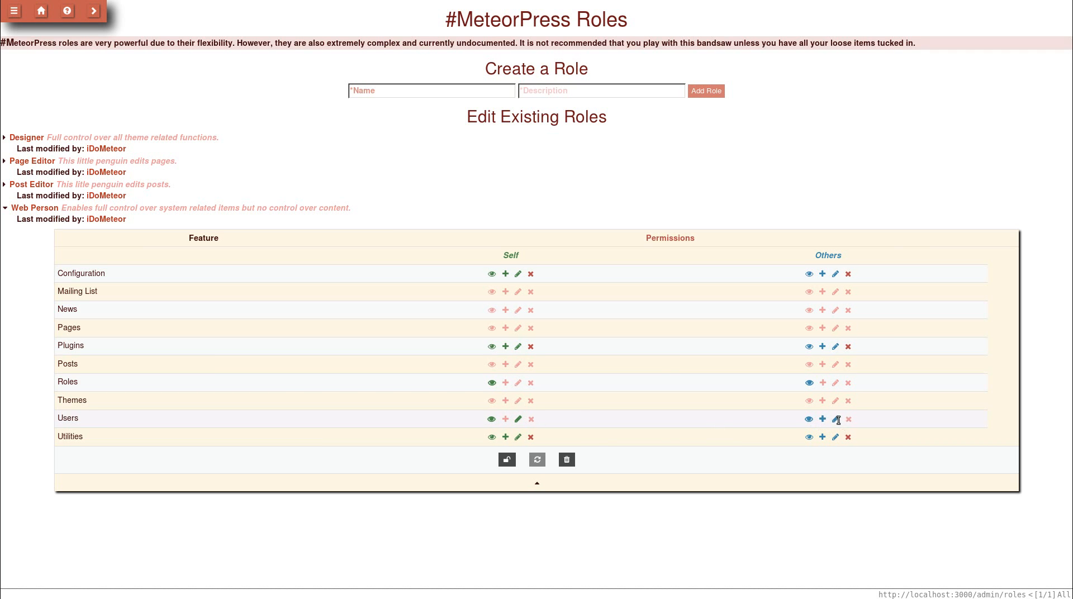
{"action": "left_click", "coordinate": [847, 421]}
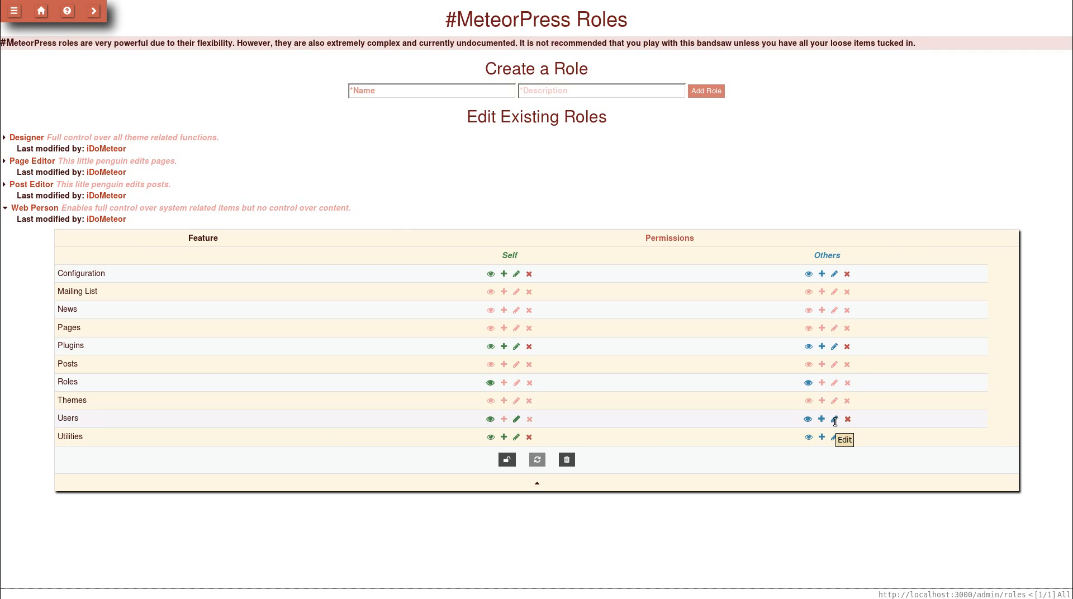
{"action": "left_click", "coordinate": [835, 420]}
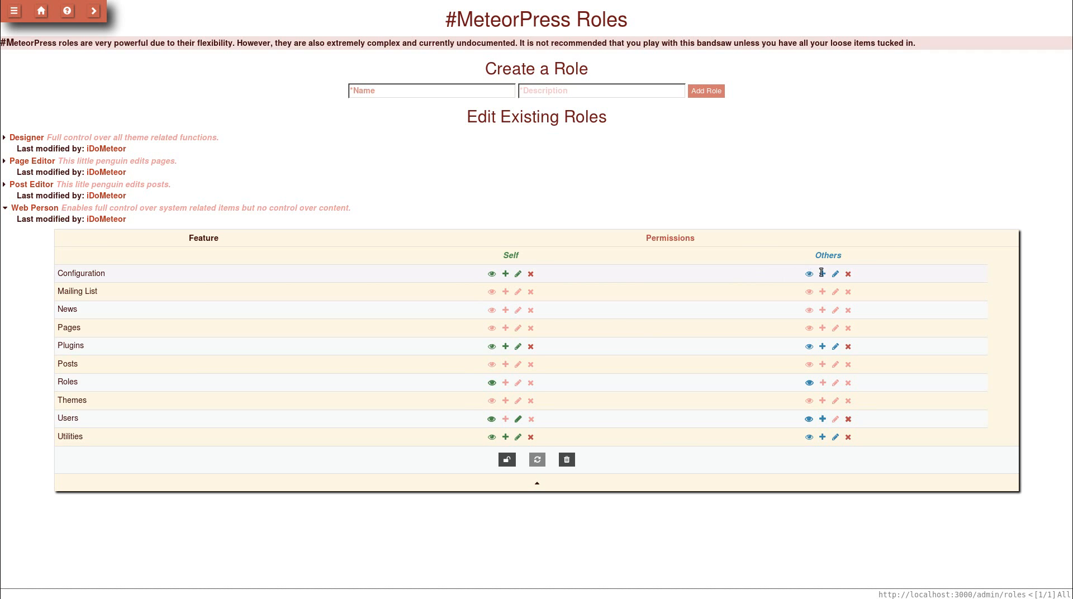
- Reduce others' Configuration to view only and lock the role to save it
{"action": "left_click", "coordinate": [847, 273]}
{"action": "left_click", "coordinate": [835, 273]}
{"action": "left_click", "coordinate": [822, 273]}
{"action": "left_click", "coordinate": [507, 460]}
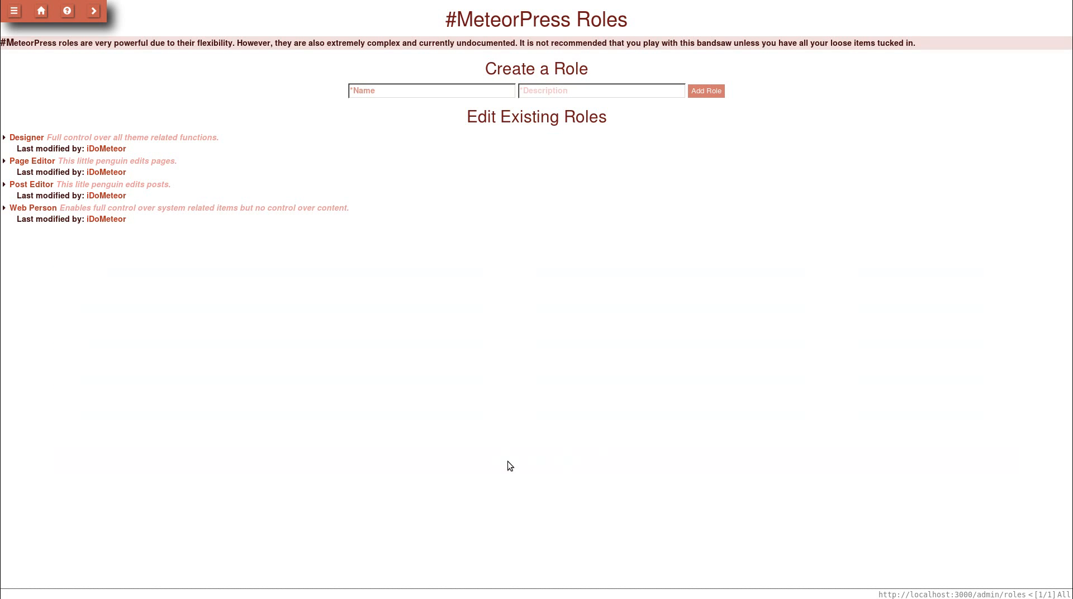
- Expand and collapse Web Person and Designer to review their permissions, then expand Page Editor
{"action": "left_click", "coordinate": [144, 211]}
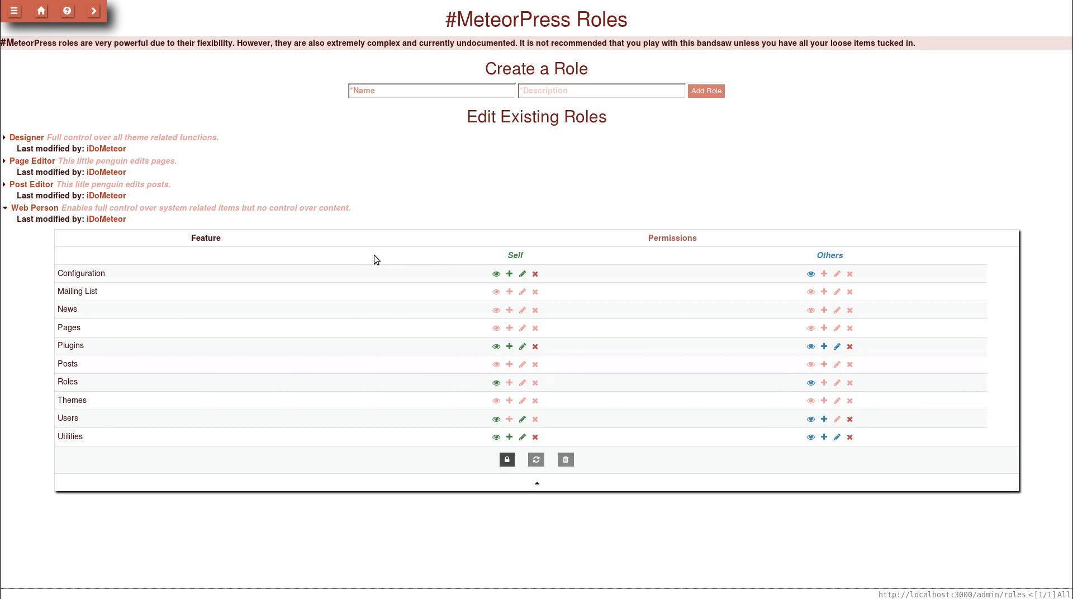
{"action": "left_click", "coordinate": [267, 207]}
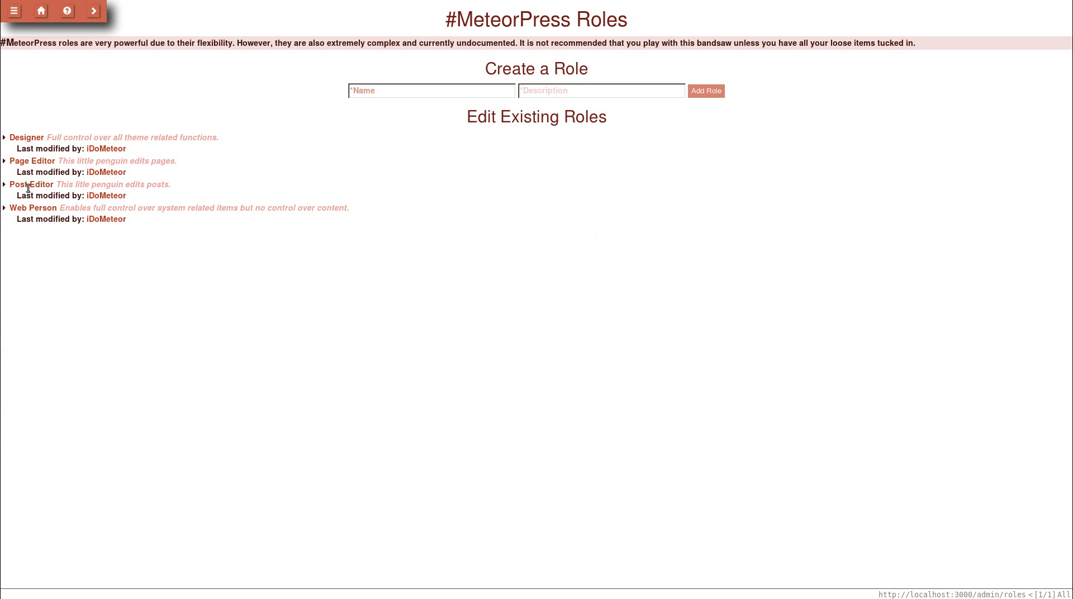
{"action": "left_click", "coordinate": [30, 136]}
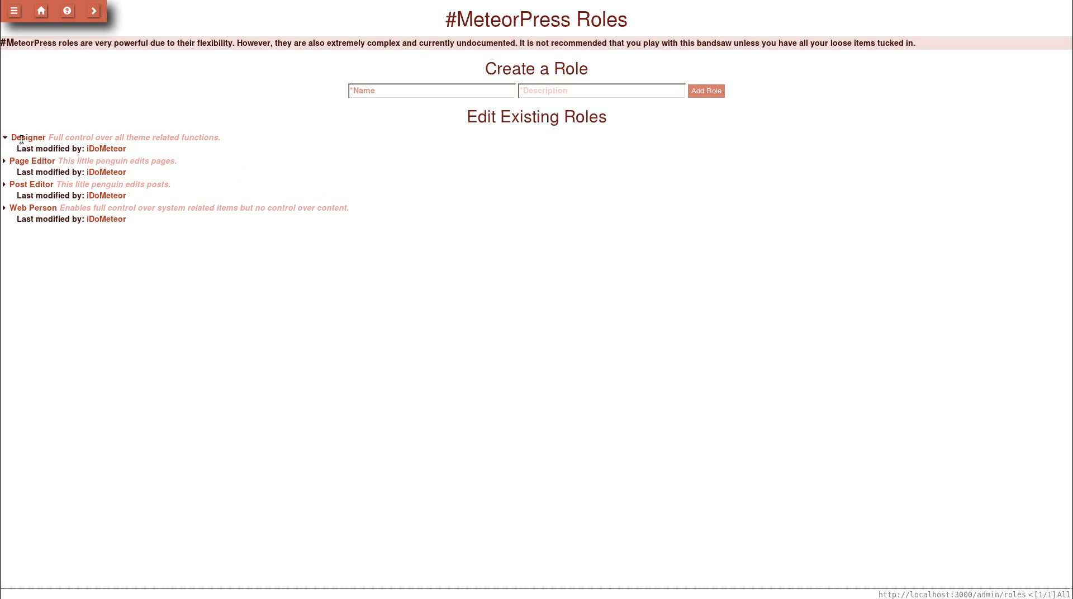
{"action": "left_click", "coordinate": [66, 138]}
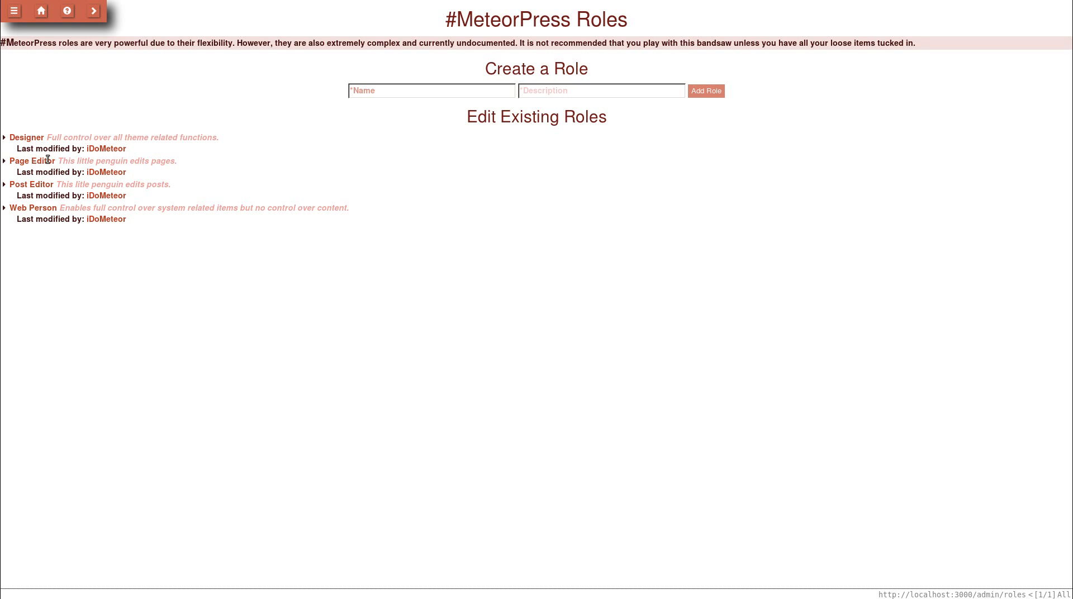
{"action": "left_click", "coordinate": [39, 160]}
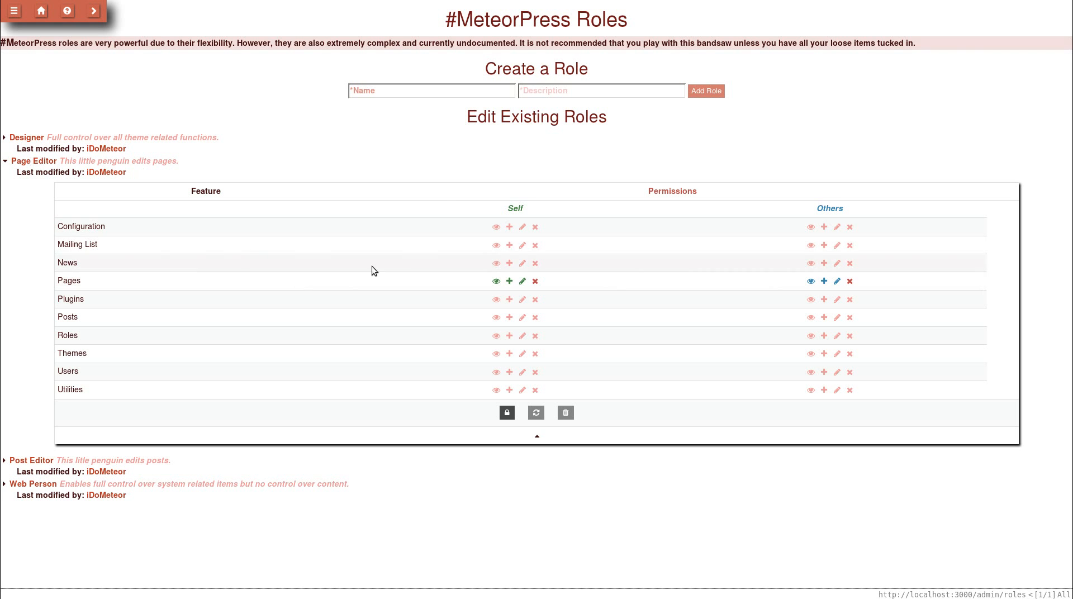
- Expand and collapse the Designer and Post Editor roles, selecting their names and description text
{"action": "left_click", "coordinate": [106, 141]}
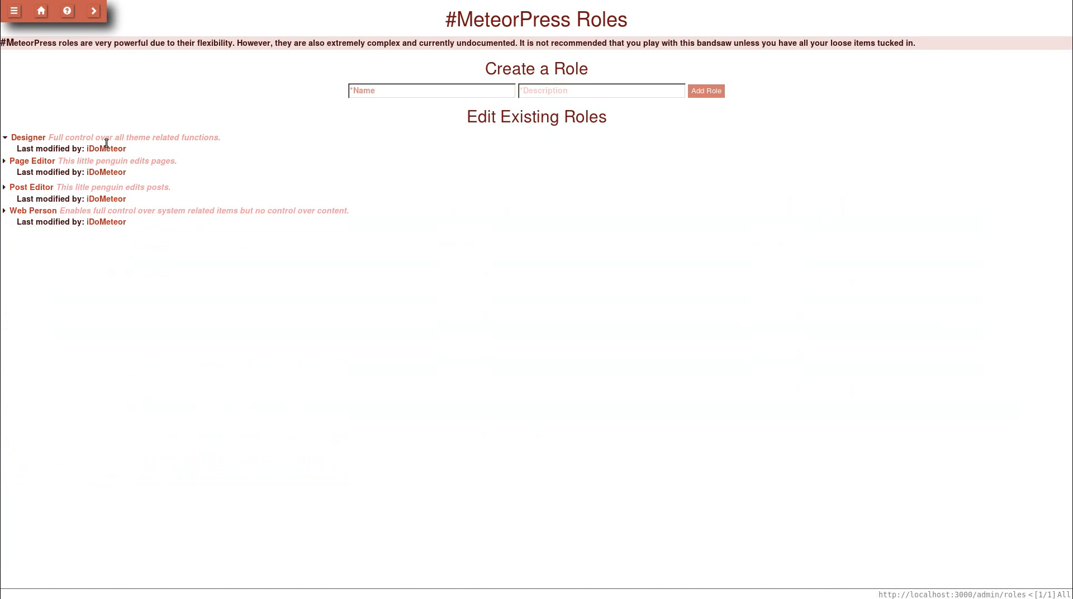
{"action": "left_click_drag", "start_coordinate": [106, 142], "coordinate": [126, 149]}
{"action": "left_click", "coordinate": [43, 136]}
{"action": "double_click", "coordinate": [43, 136]}
{"action": "left_click", "coordinate": [43, 136]}
{"action": "left_click", "coordinate": [44, 136]}
{"action": "double_click", "coordinate": [43, 137]}
{"action": "left_click", "coordinate": [39, 182]}
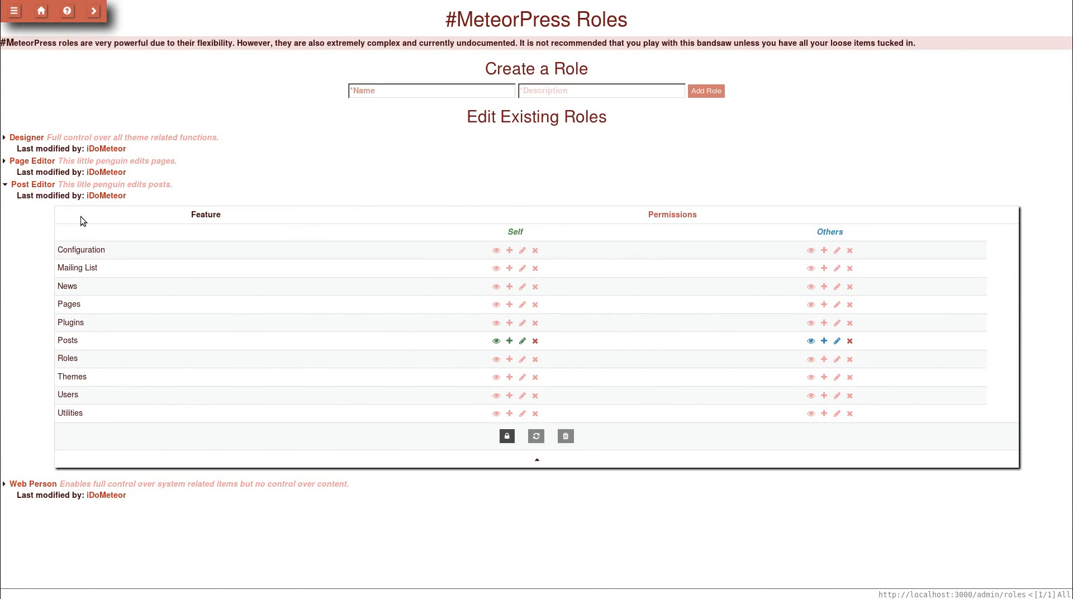
{"action": "left_click_drag", "start_coordinate": [82, 196], "coordinate": [79, 185]}
{"action": "left_click", "coordinate": [39, 185]}
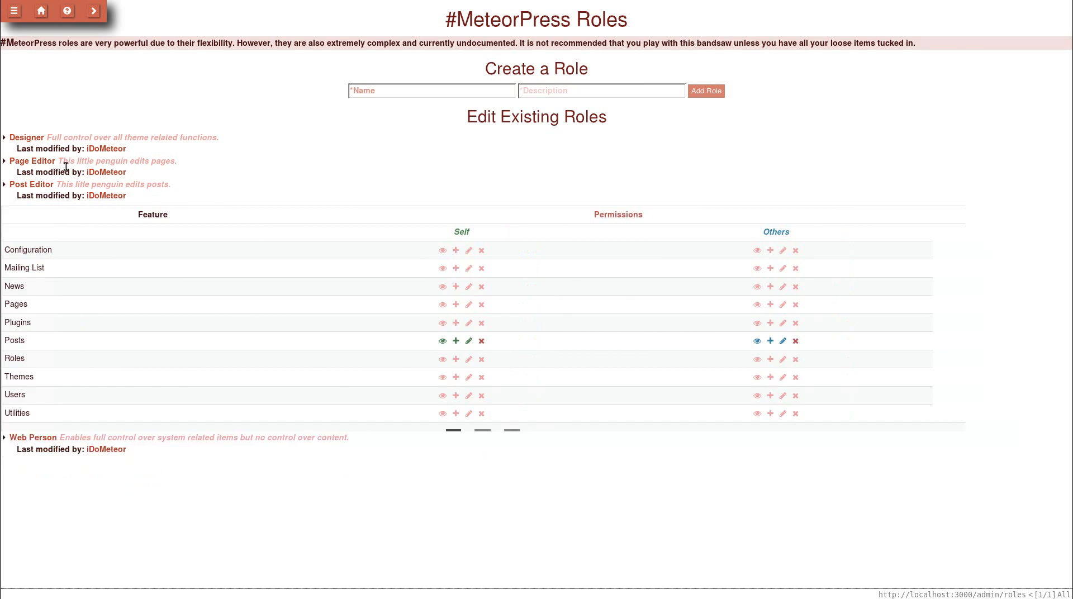
{"action": "left_click", "coordinate": [44, 139]}
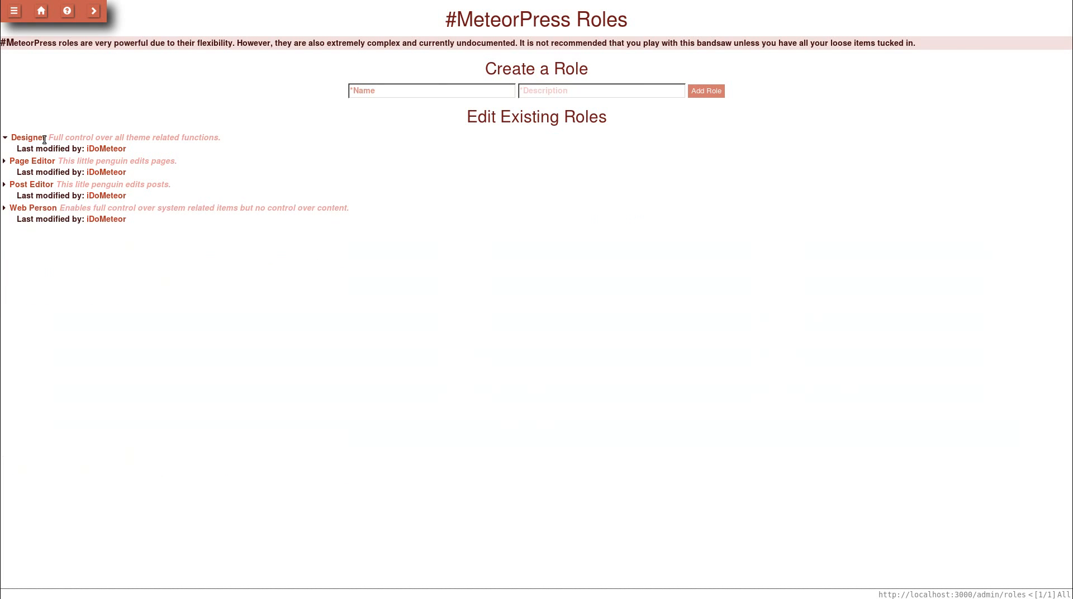
- Enter 'Designer' as a new role name, then open the Firefox web console
{"action": "left_click", "coordinate": [438, 90]}
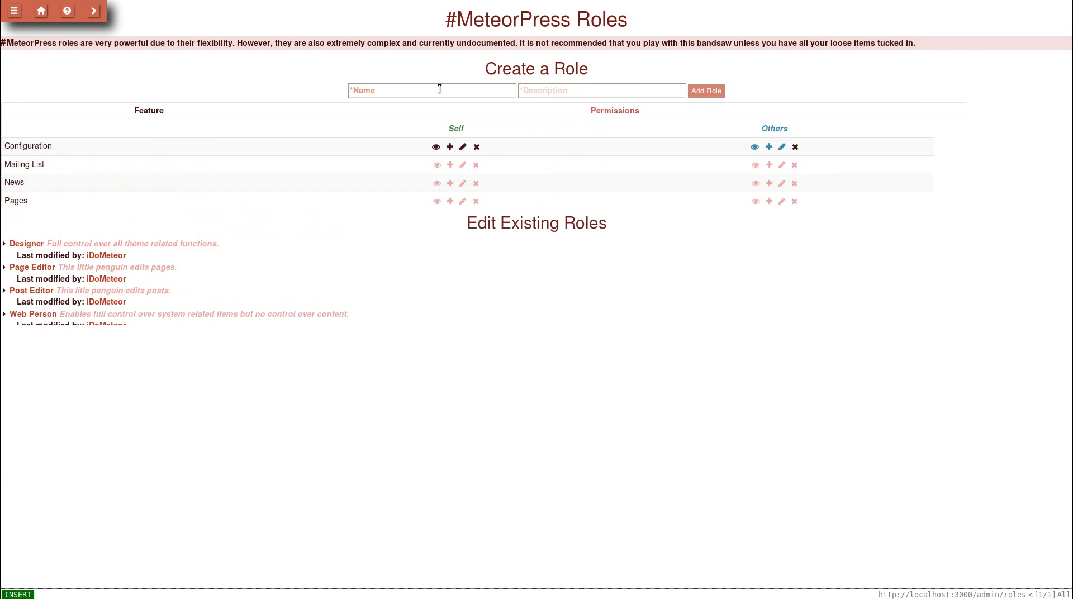
{"action": "type", "text": "Designer"}
{"action": "key", "text": "Escape"}
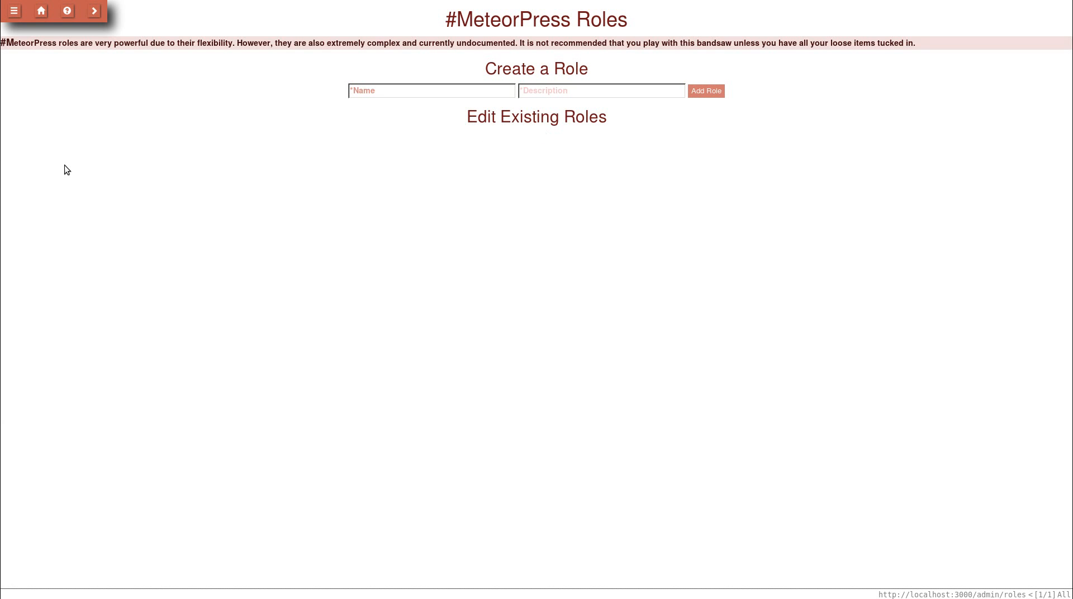
{"action": "key", "text": "ctrl+shift+k"}
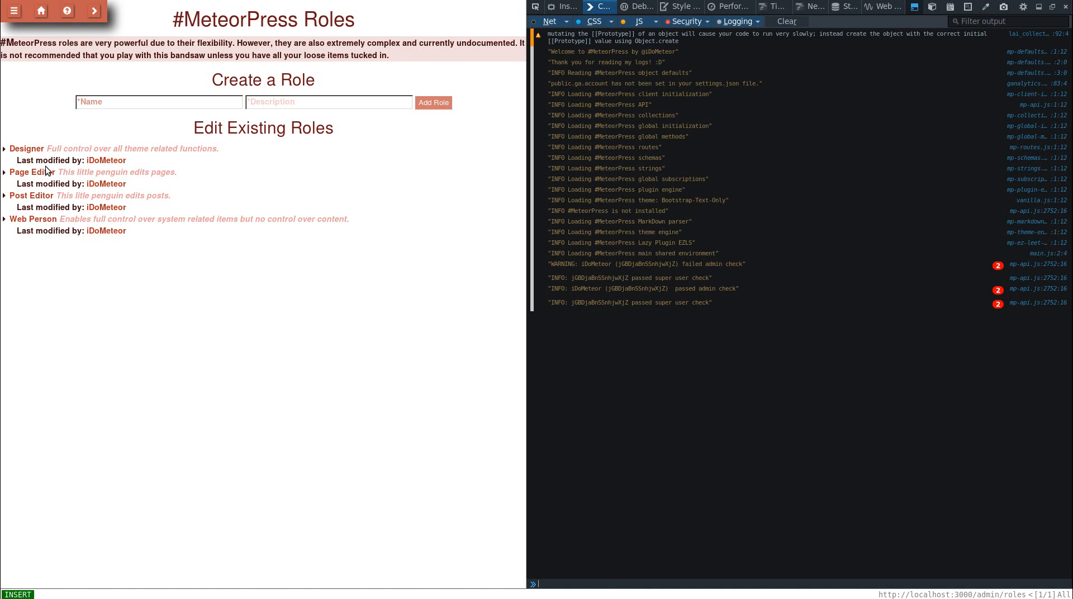
{"action": "left_click", "coordinate": [46, 172]}
{"action": "left_click", "coordinate": [46, 172]}
{"action": "left_click", "coordinate": [36, 149]}
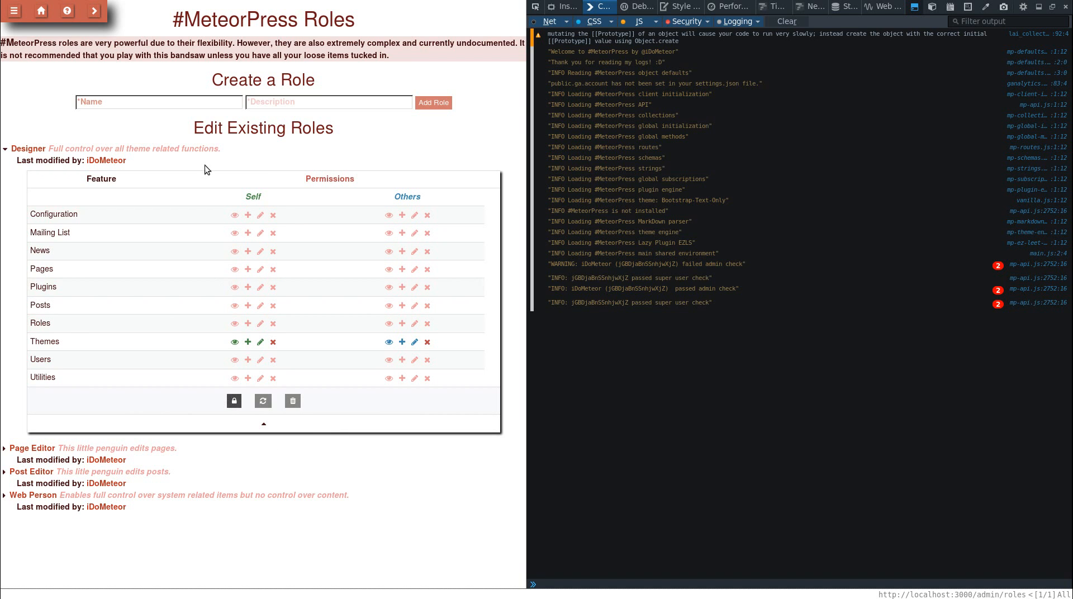
{"action": "left_click", "coordinate": [50, 148]}
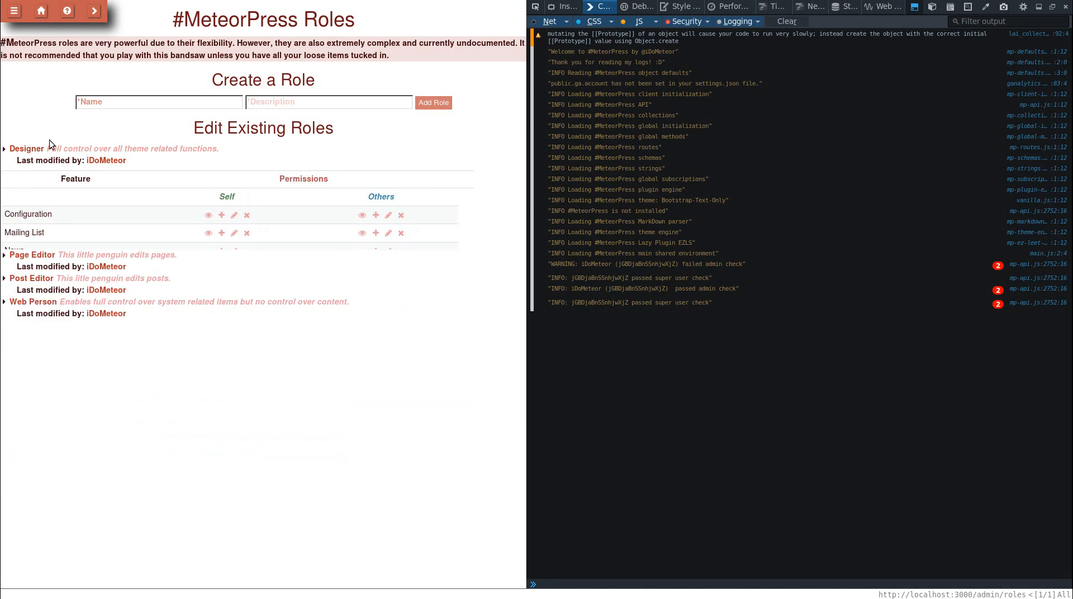